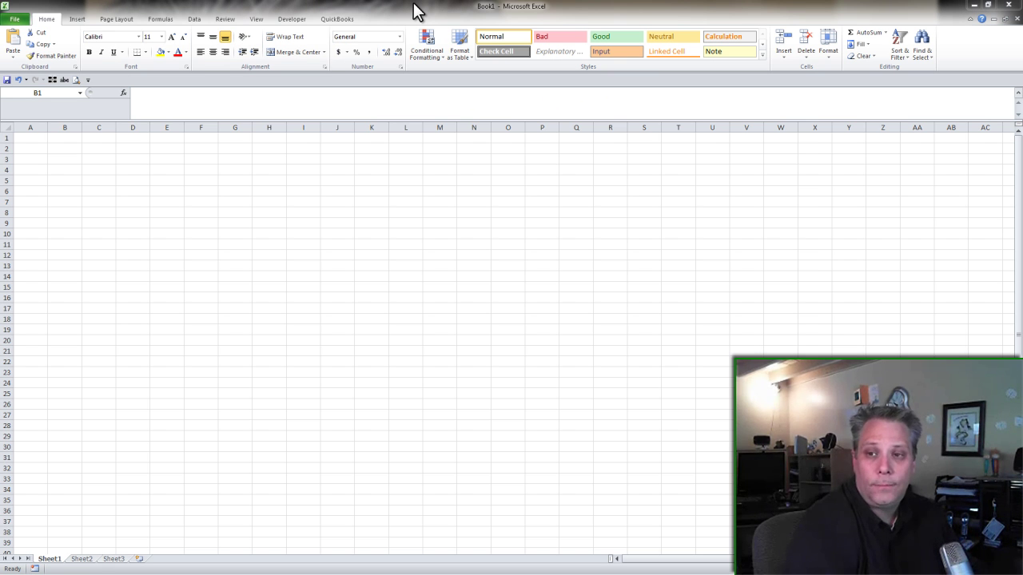
Enter 1 in E2 and 2 in E3.
left_click(166, 147)
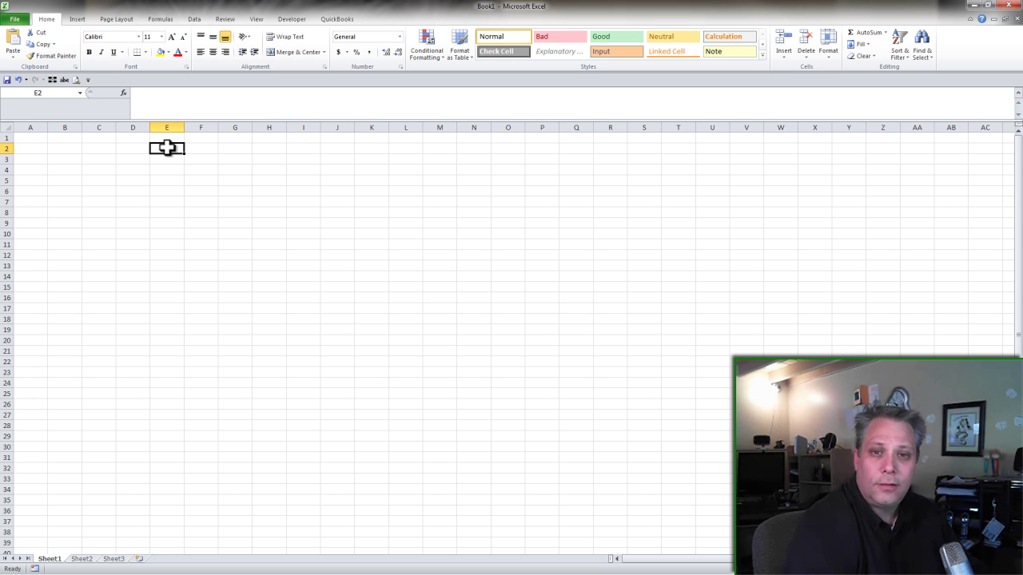
left_click(139, 146)
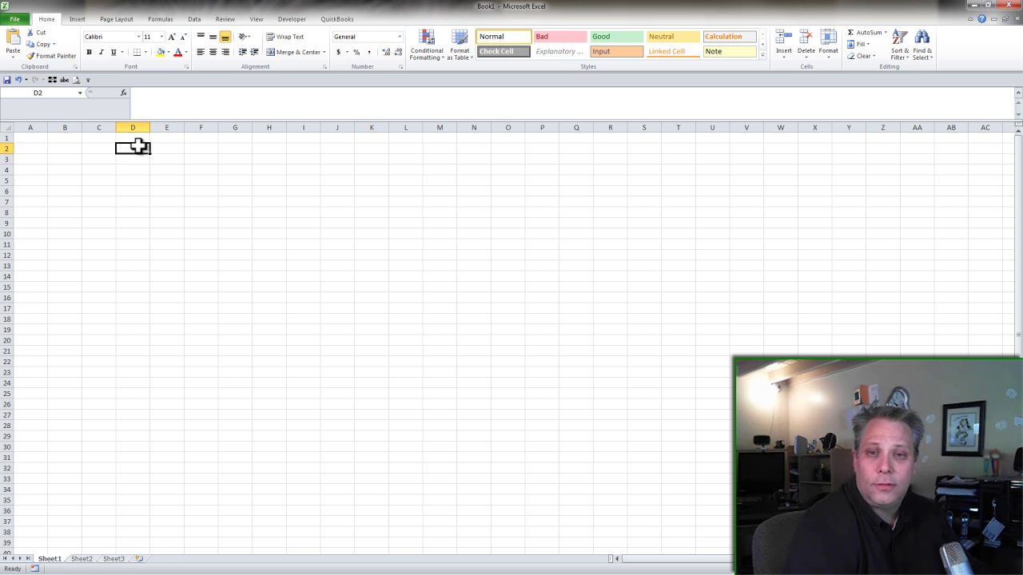
left_click(174, 148)
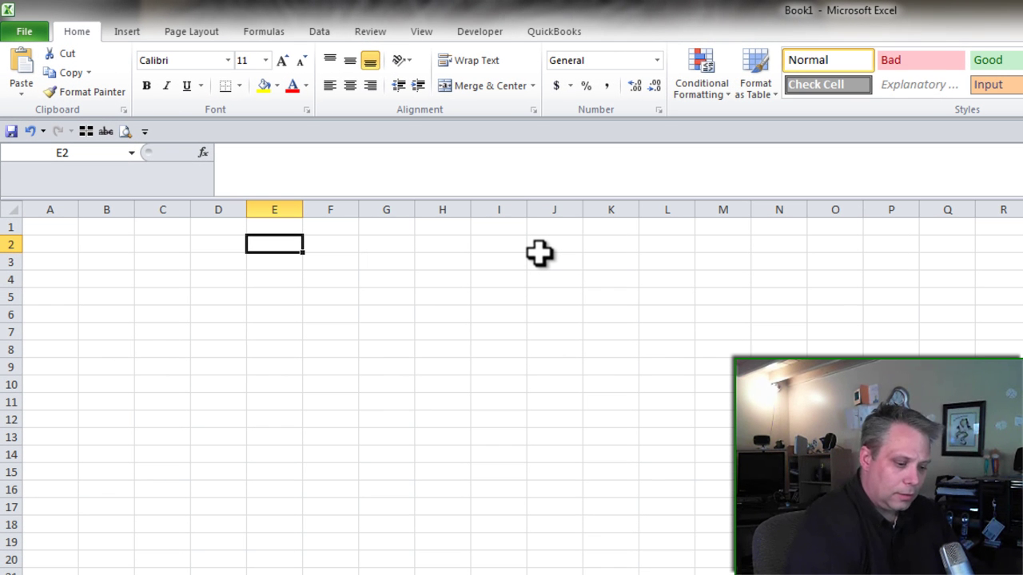
type("1")
key("Return")
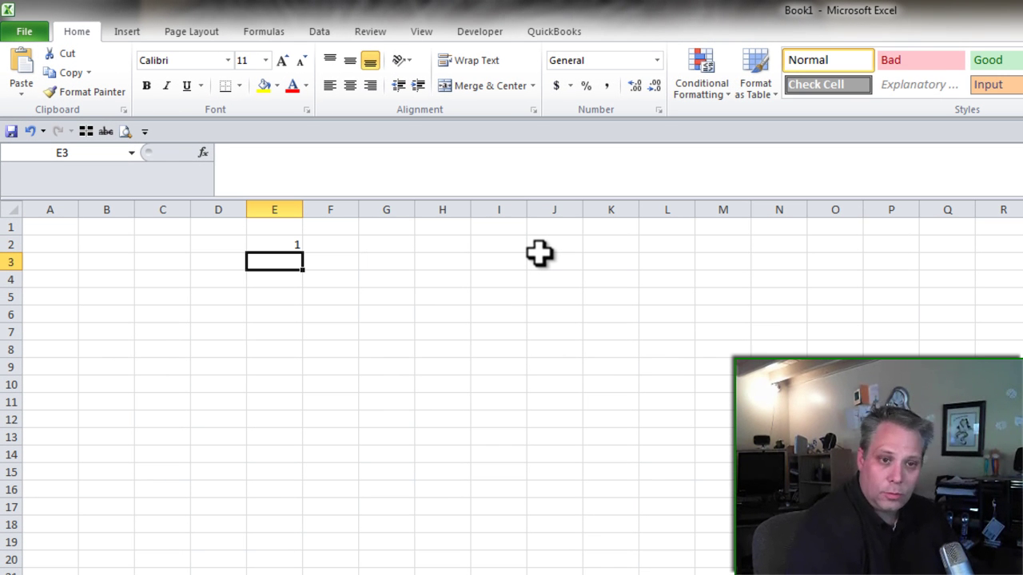
type("2")
key("Return")
key("Return")
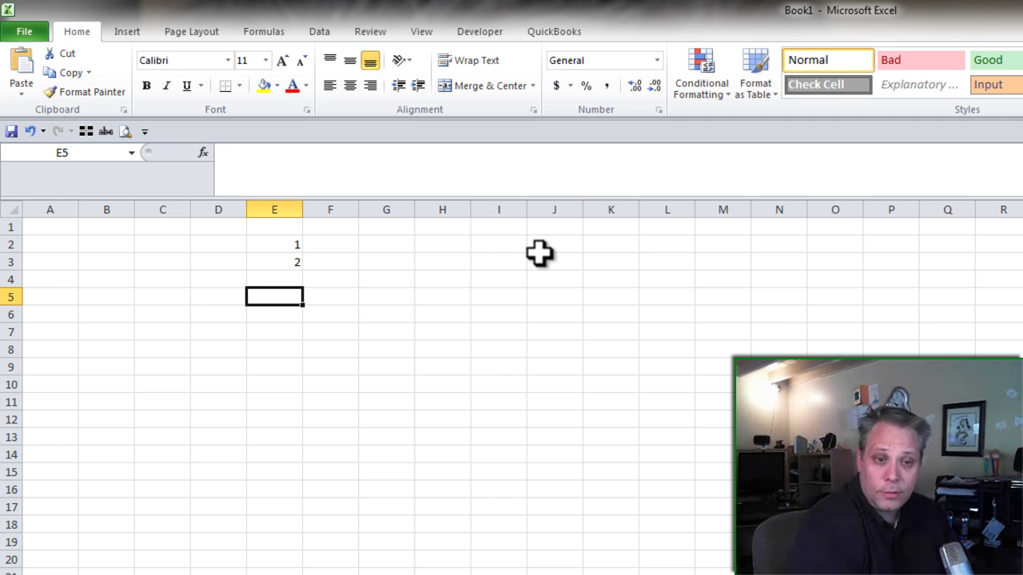
Enter 3 in F2 and 4 in G2.
key("Right")
key("Up")
key("Up")
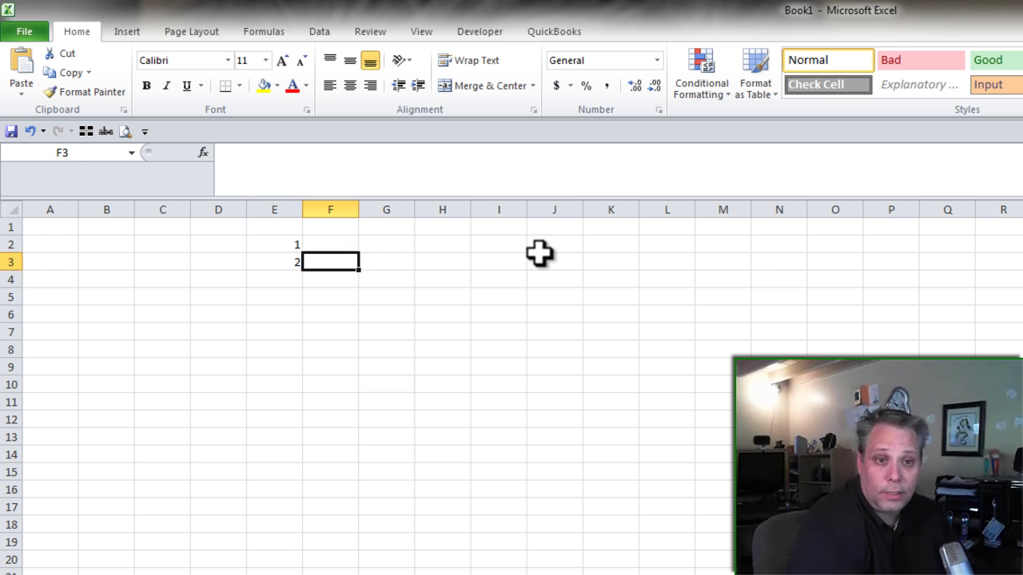
key("Up")
type("3")
key("Return")
key("Right")
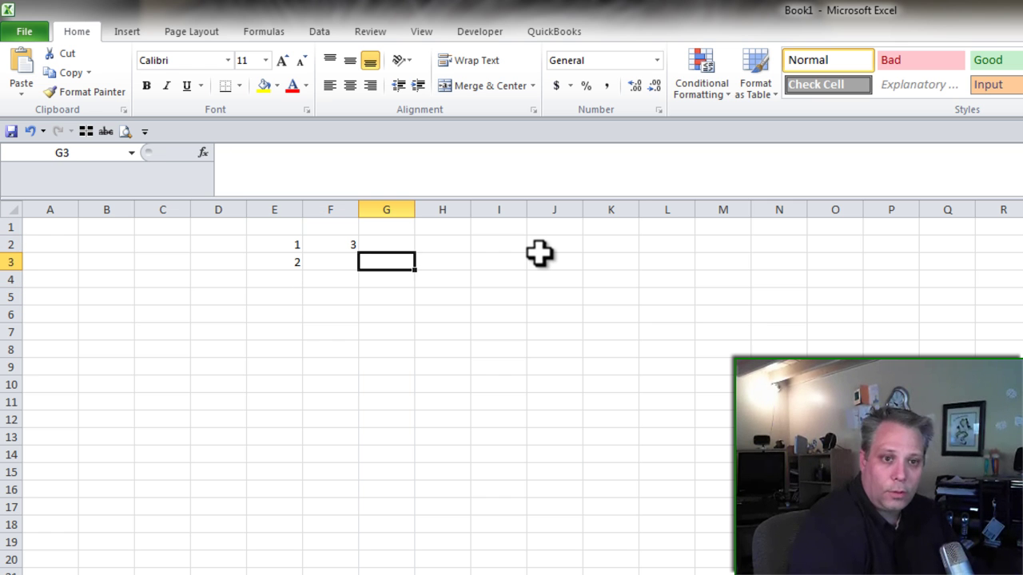
key("Up")
type("4")
key("Return")
Enter 5 in E4 and 6 in E5, discarding a formula begun in E7.
key("Left")
key("Left")
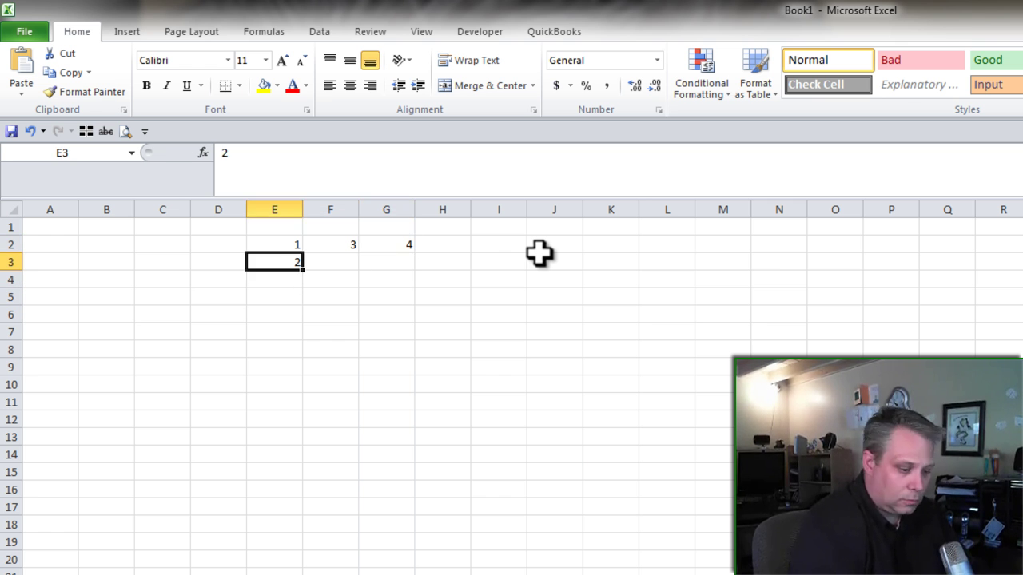
key("Return")
type("5")
key("Return")
type("6")
key("Return")
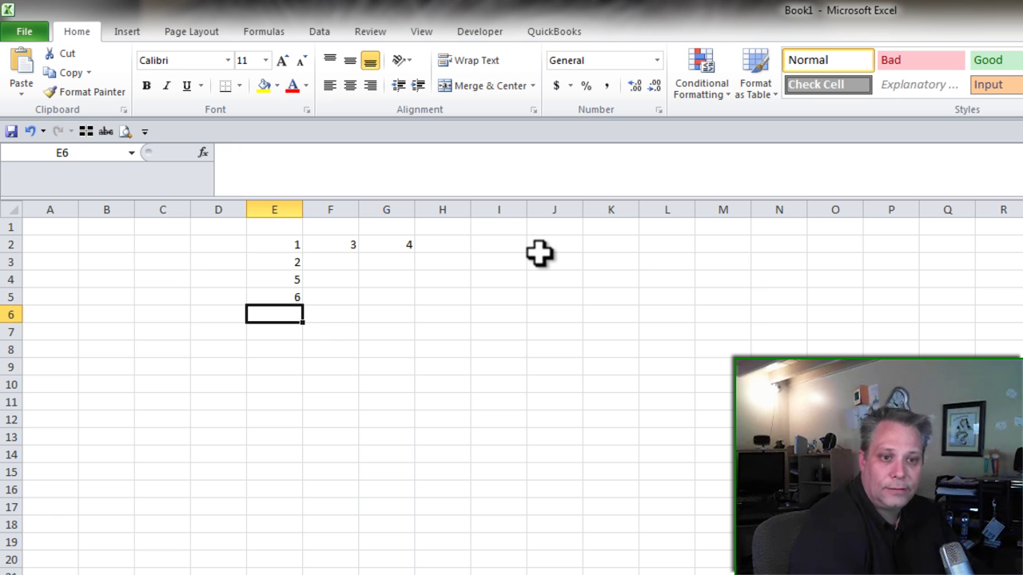
key("Down")
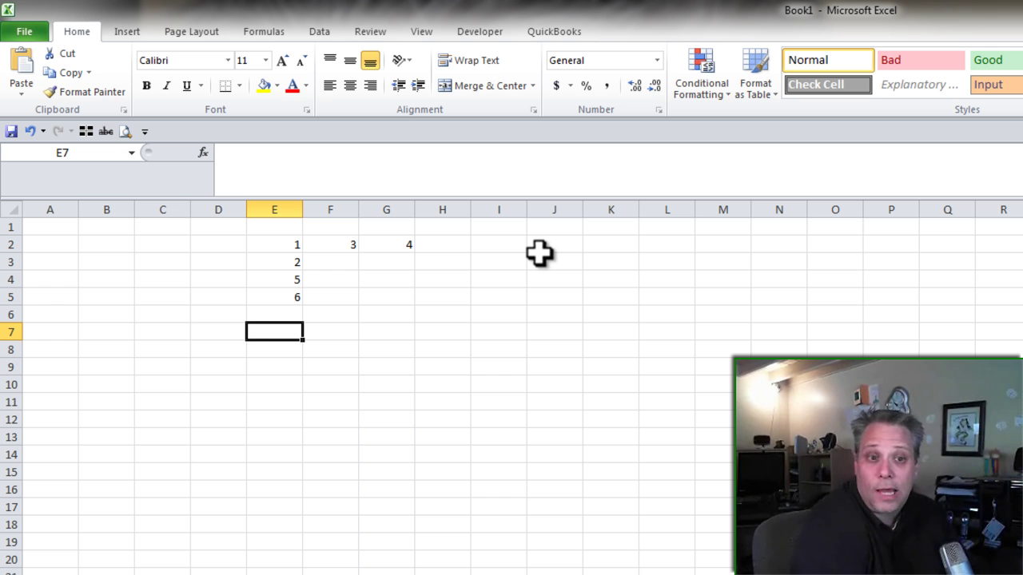
type("=")
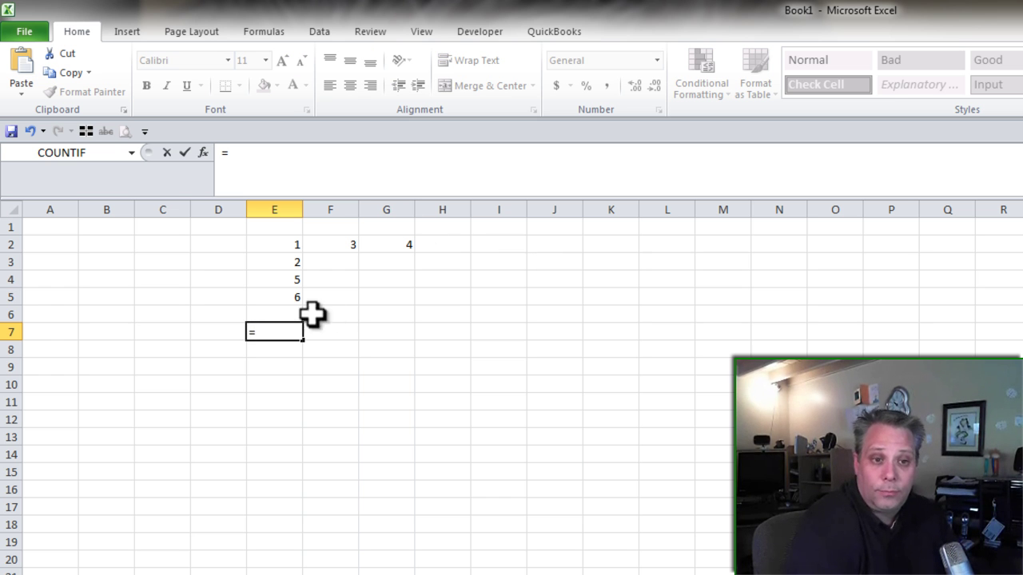
key("Escape")
Add a SUM of column E's numbers in E7, giving 14.
scroll(511, 387, "up", 7)
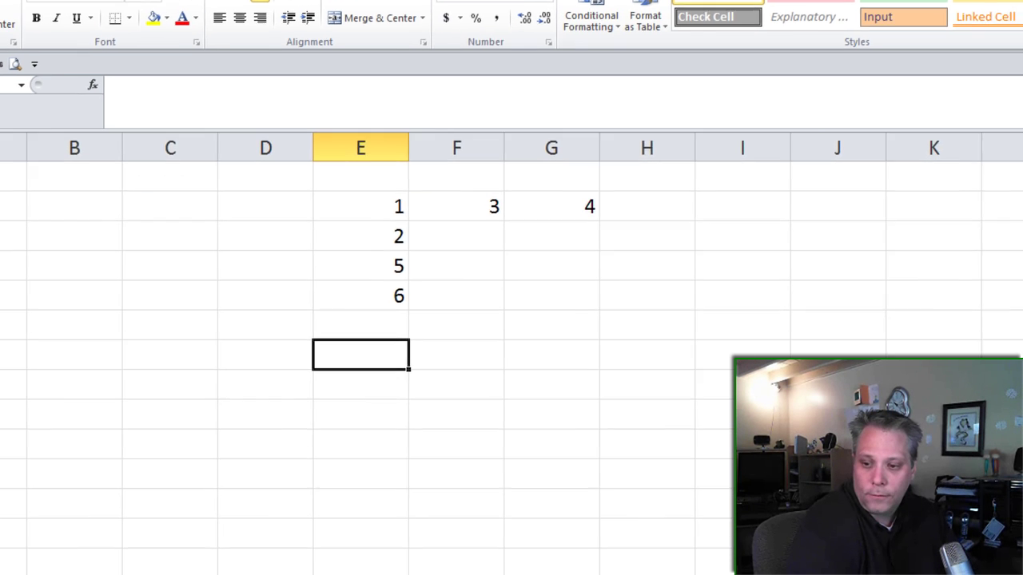
scroll(512, 319, "down", 1)
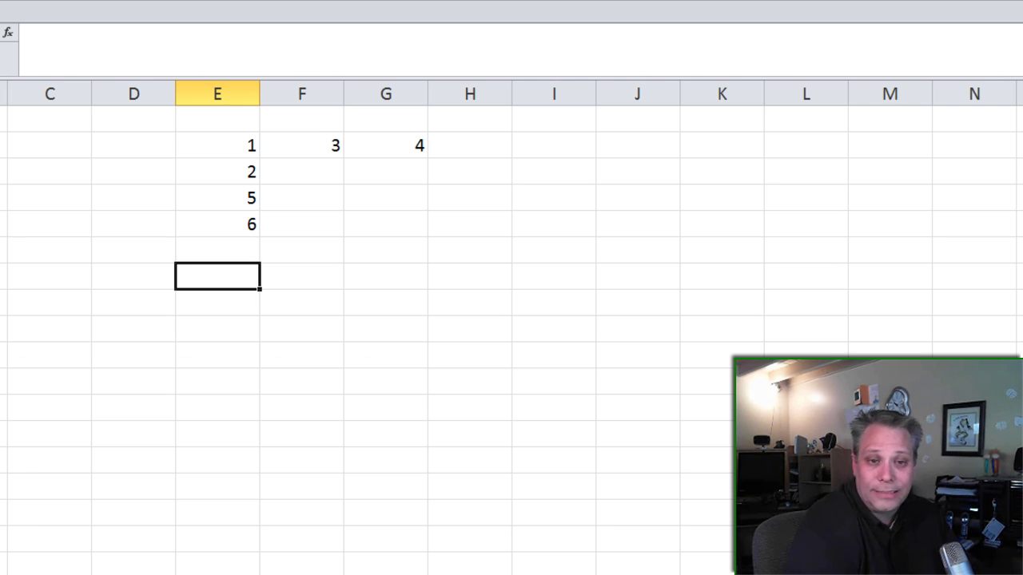
left_click(94, 48)
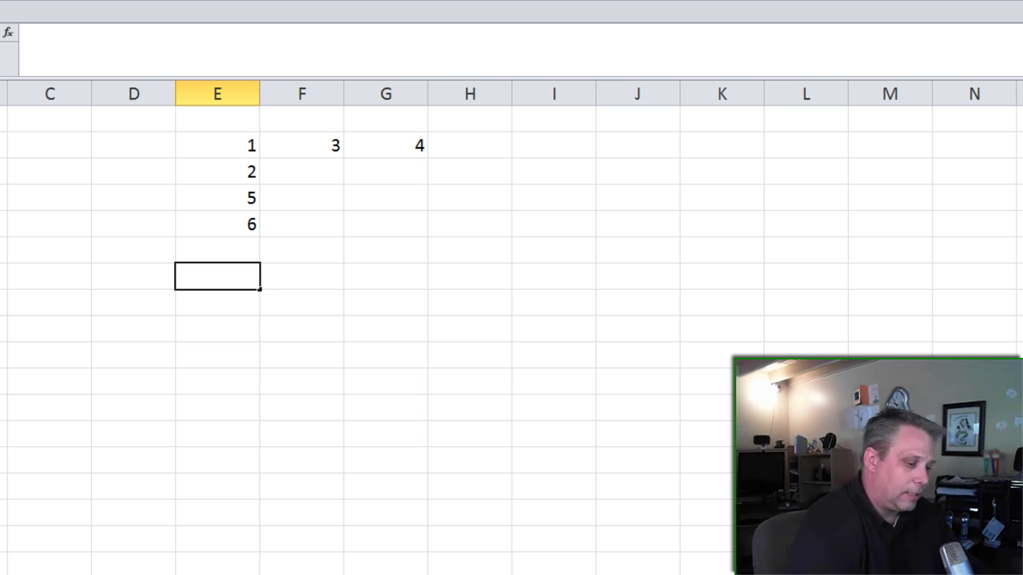
type("=")
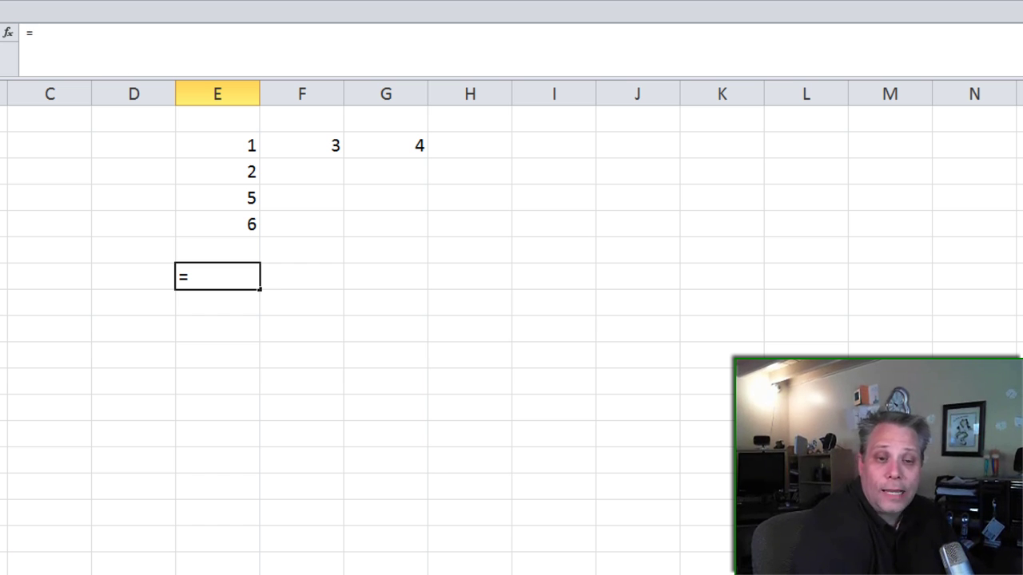
type("sum(")
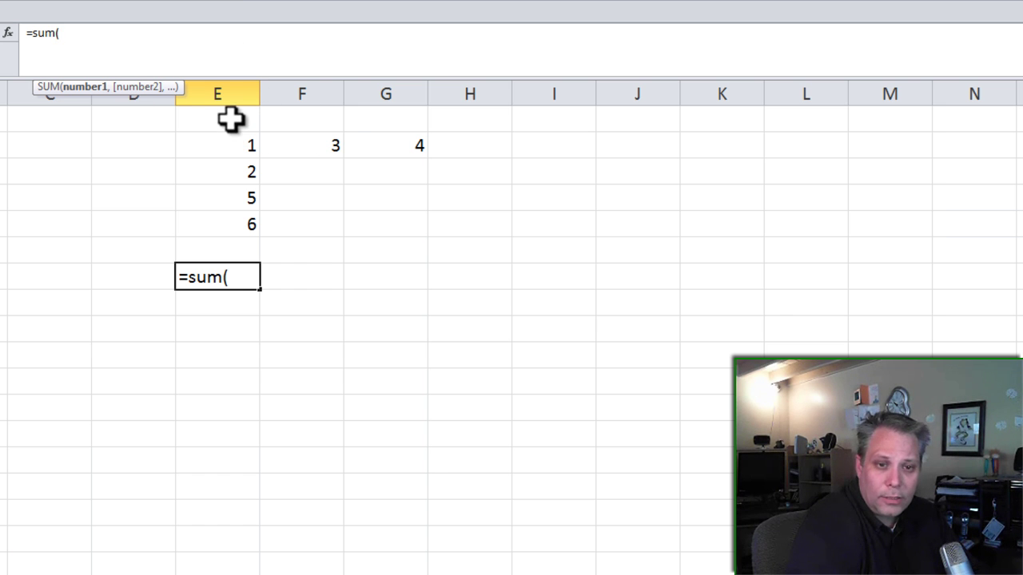
left_click_drag(230, 118, 201, 241)
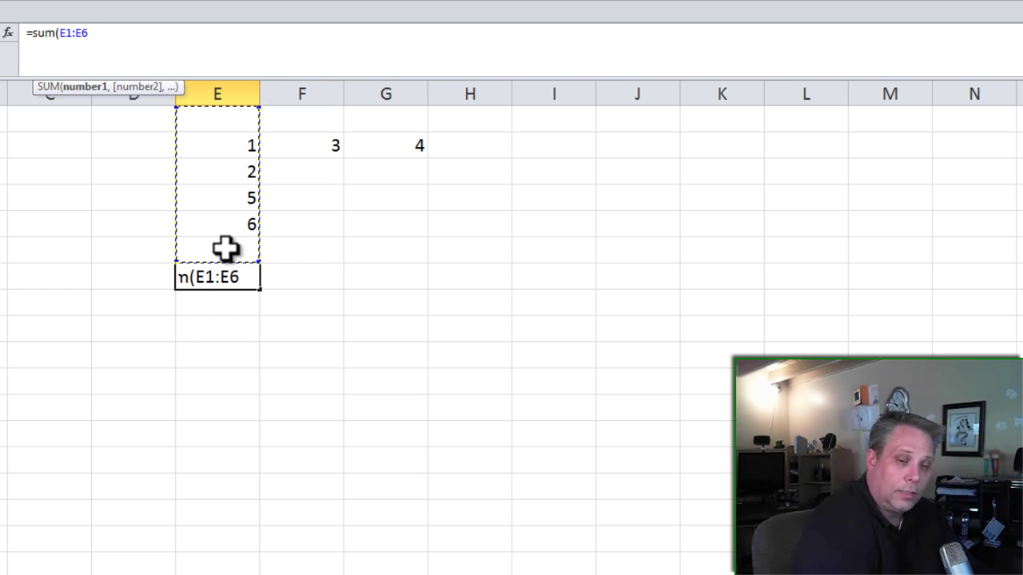
type(")")
key("Return")
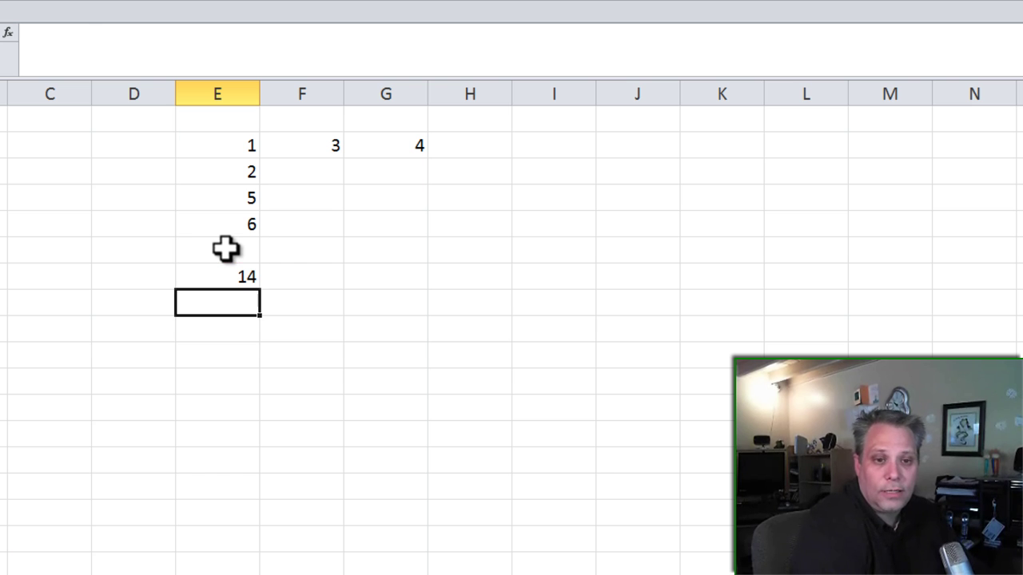
Add =SUM(E2:H2) in I2 to total row 2, giving 8.
key("Up")
key("Up")
key("Right")
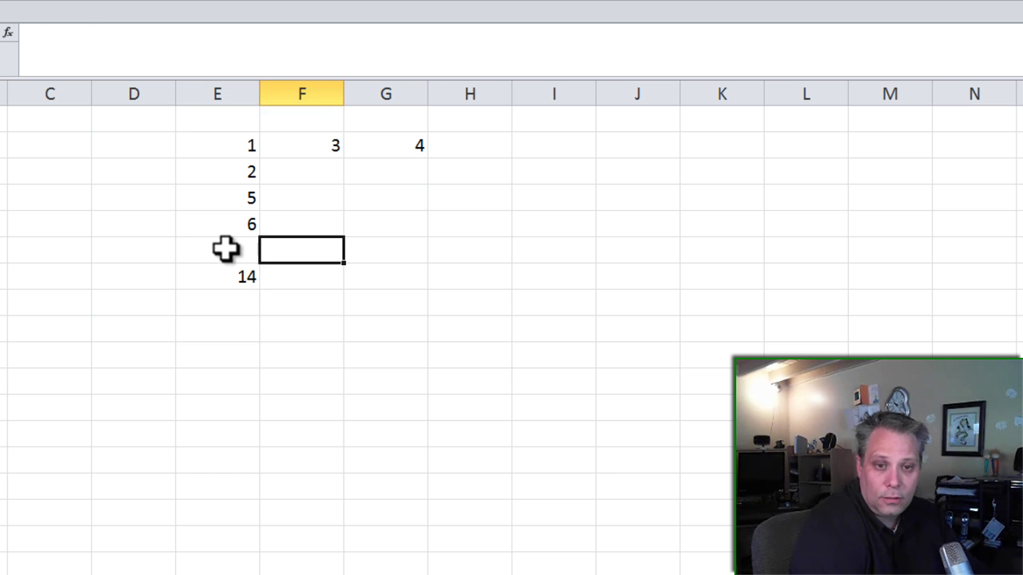
key("Right")
key("Up")
key("Up")
key("Up")
key("Right")
key("Right")
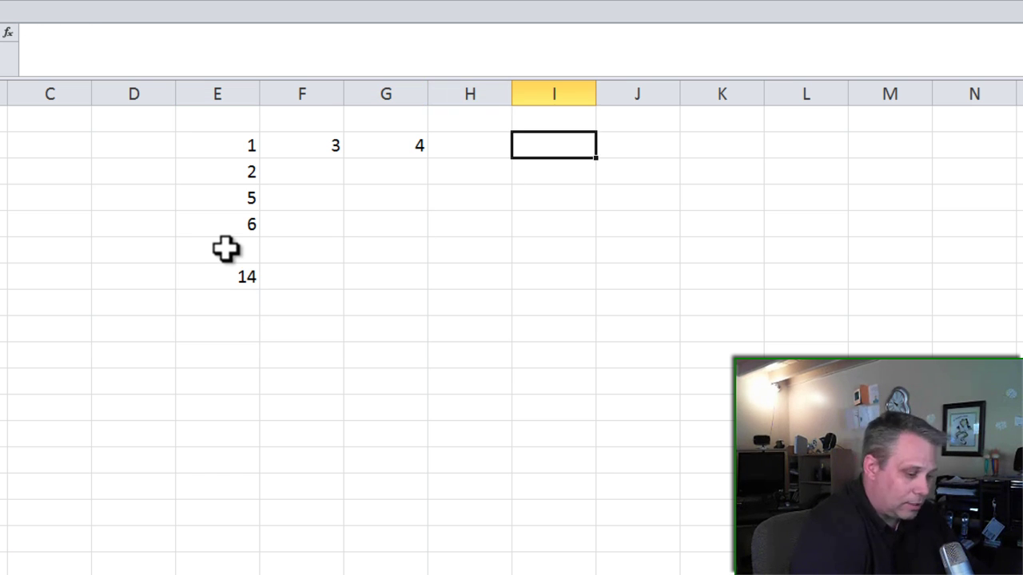
type("=sum(")
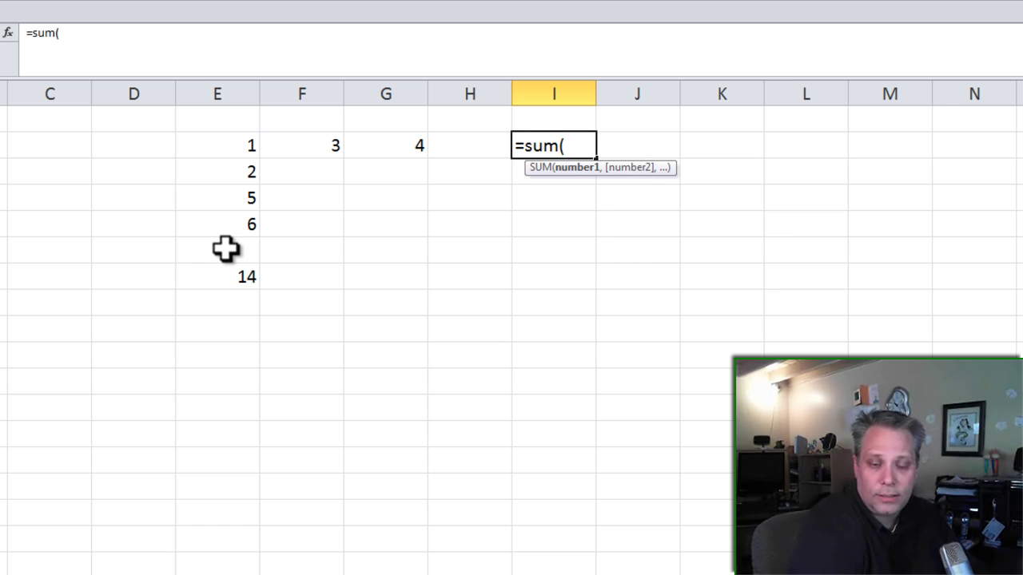
left_click_drag(470, 143, 236, 144)
type(")")
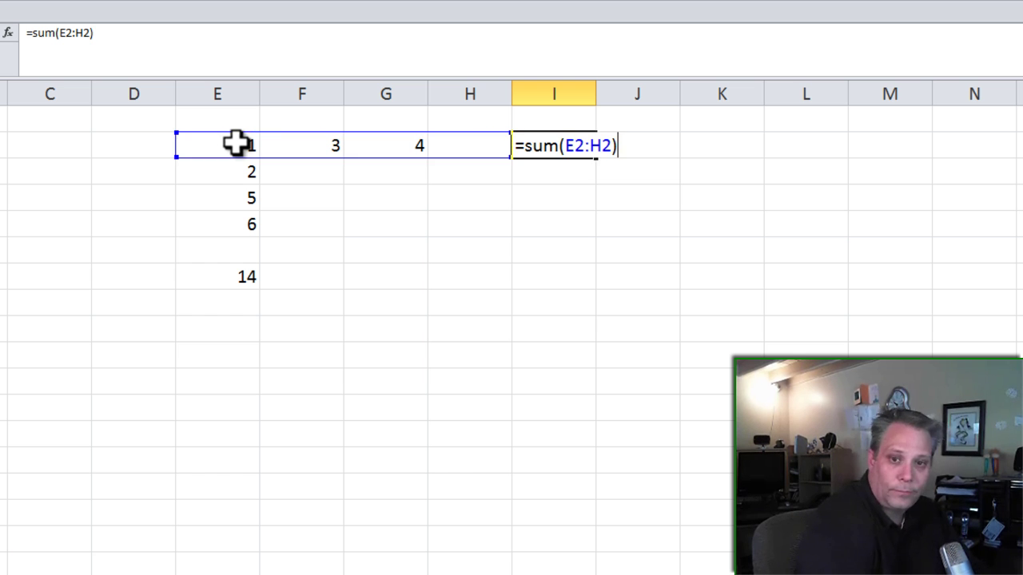
key("Return")
key("Up")
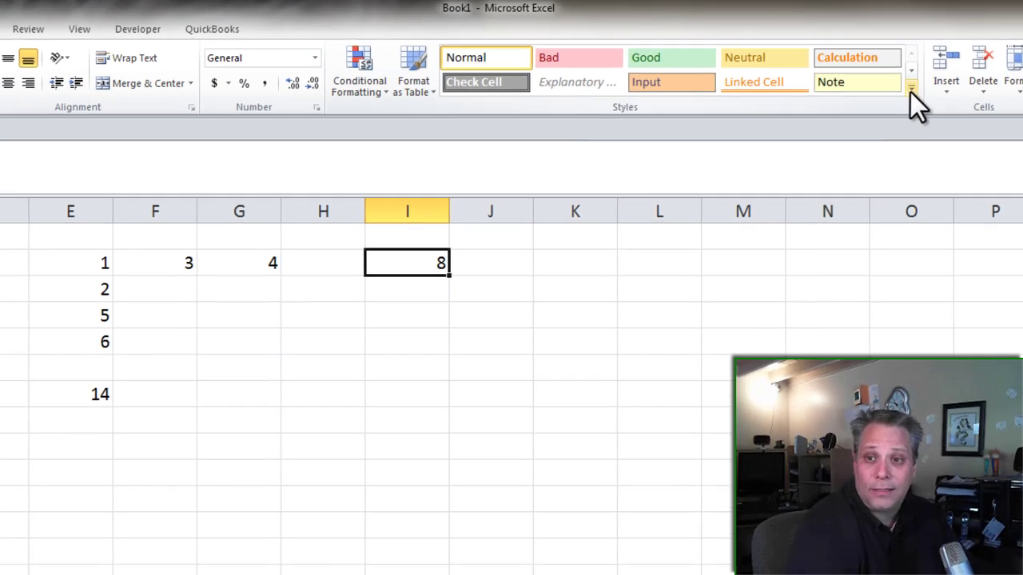
Apply the Total cell style to the 8 in I2 and the 14 in E7.
left_click(910, 92)
left_click(920, 182)
left_click(94, 404)
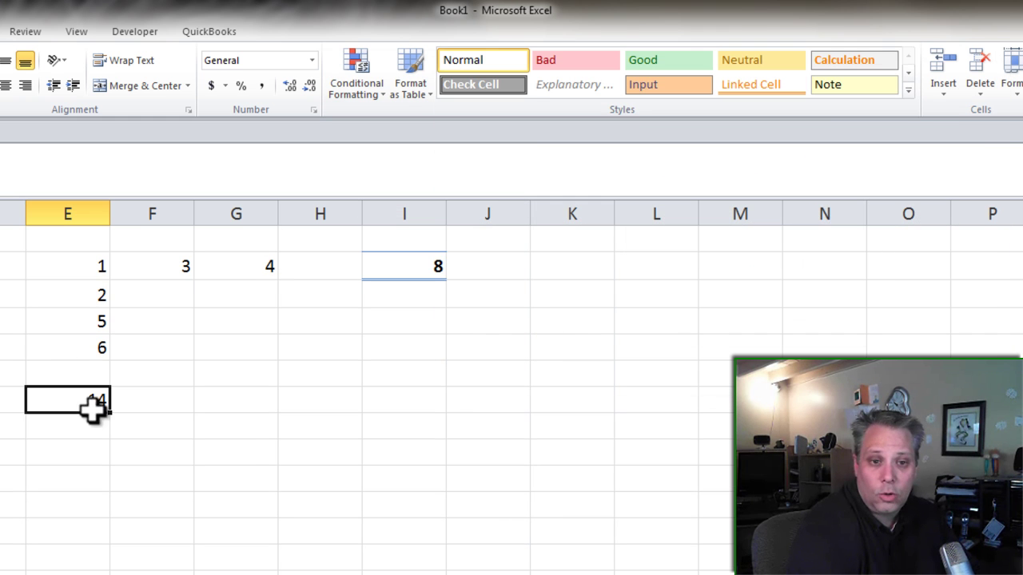
left_click(911, 91)
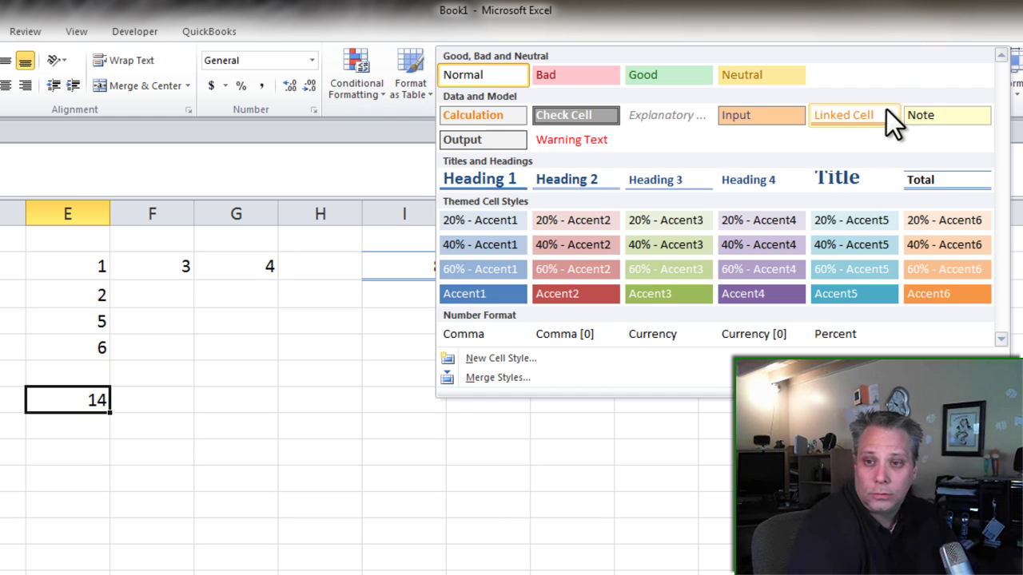
left_click(942, 182)
left_click(263, 457)
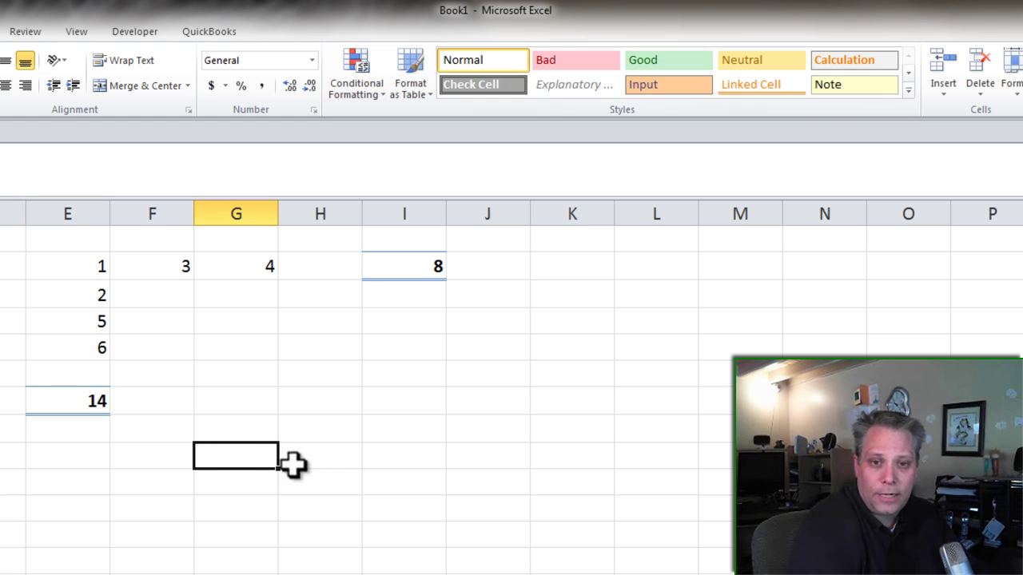
left_click(84, 454)
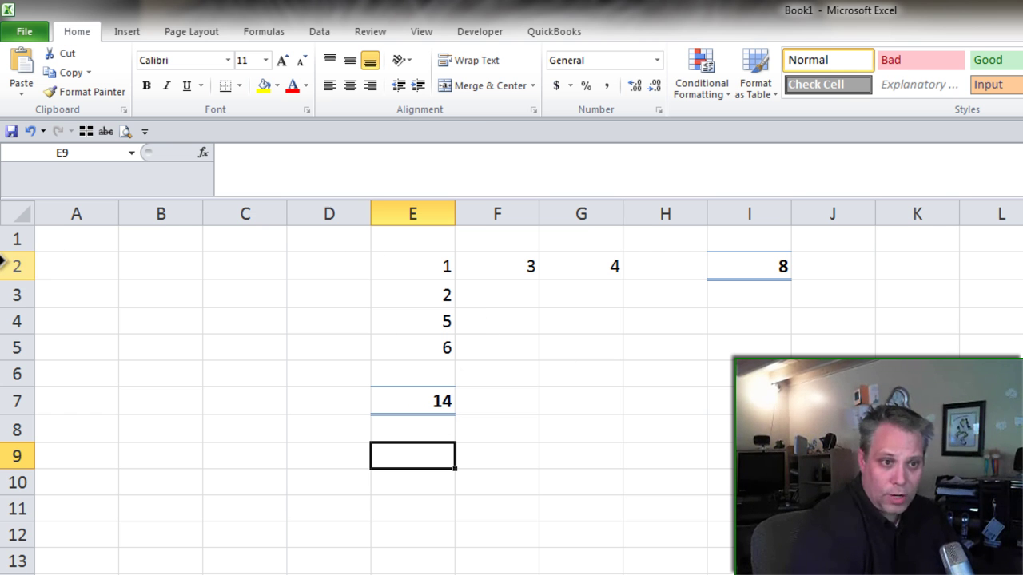
Clear rows 2–13, then enter 100 in D2 and 65 in D3.
left_click_drag(12, 266, 88, 564)
key("Delete")
key("Right")
key("Right")
key("Right")
key("Down")
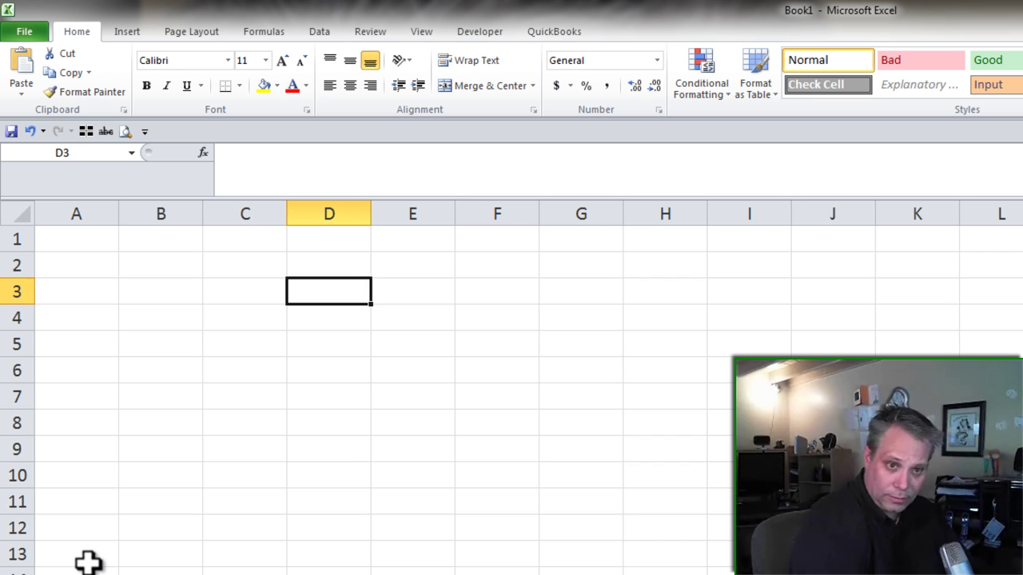
key("Up")
type("100")
key("Return")
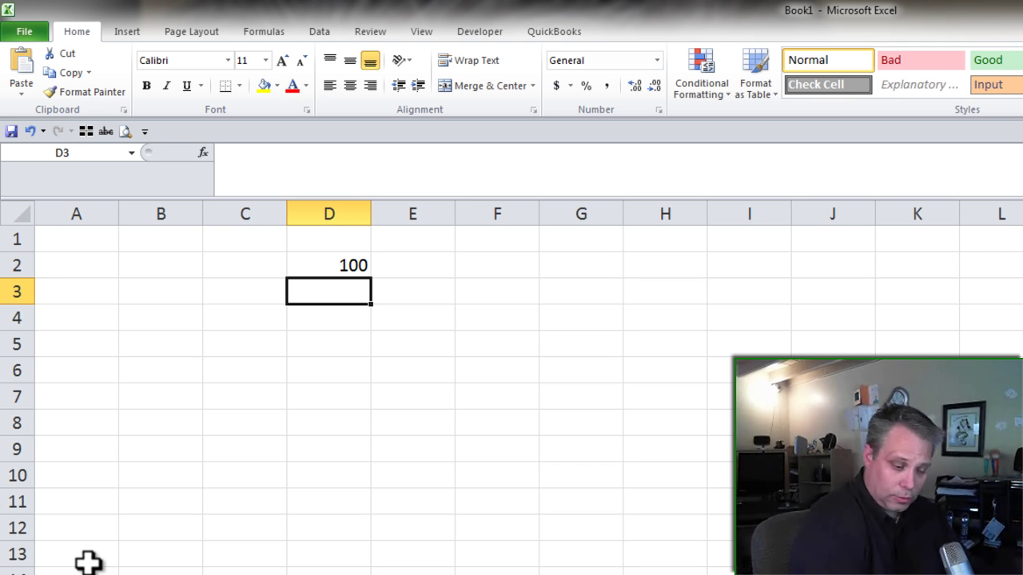
type("65")
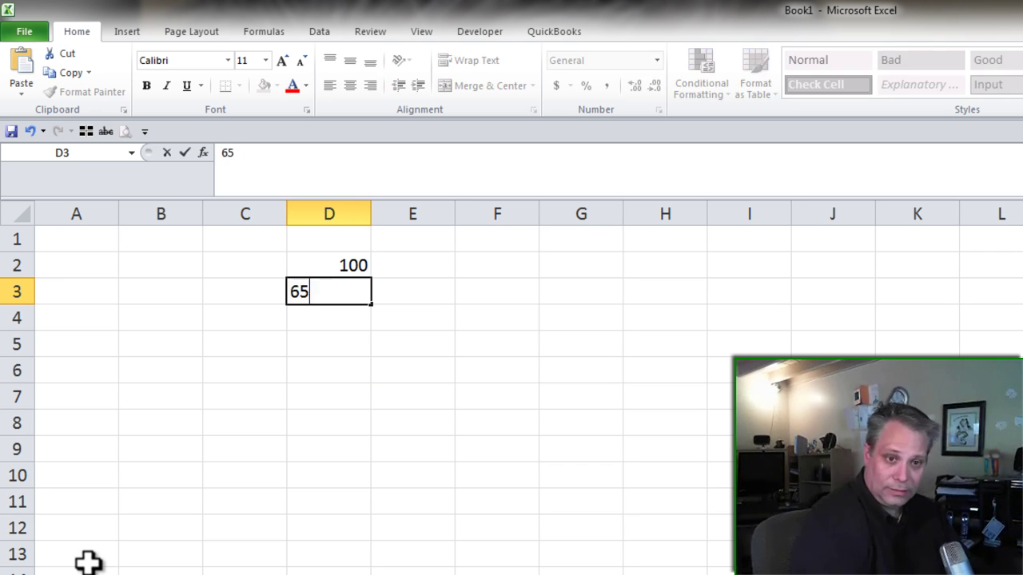
key("Return")
key("Return")
Enter the formula =D2-D3 in D5.
type("=")
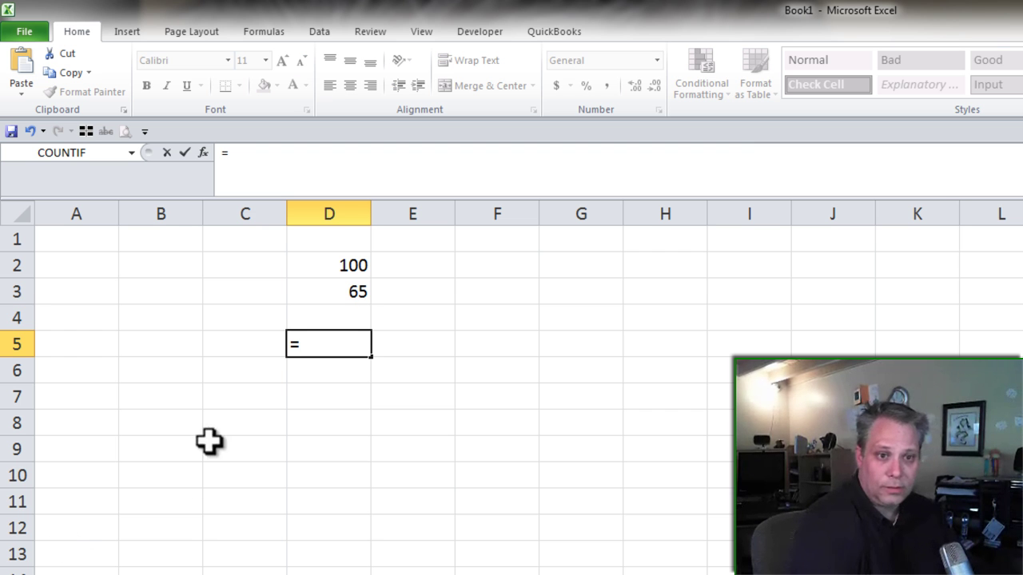
left_click(336, 269)
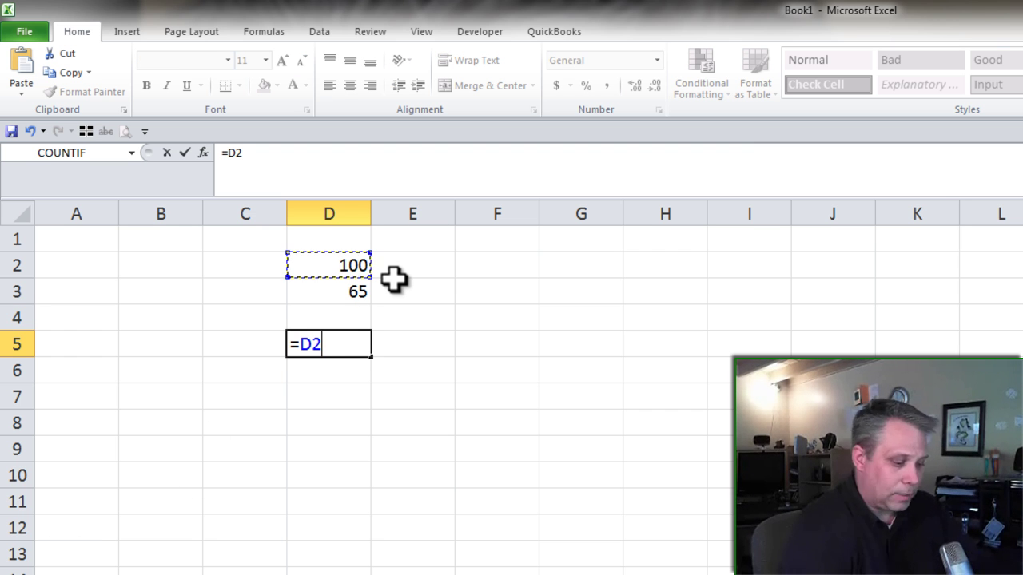
type("-")
left_click(346, 297)
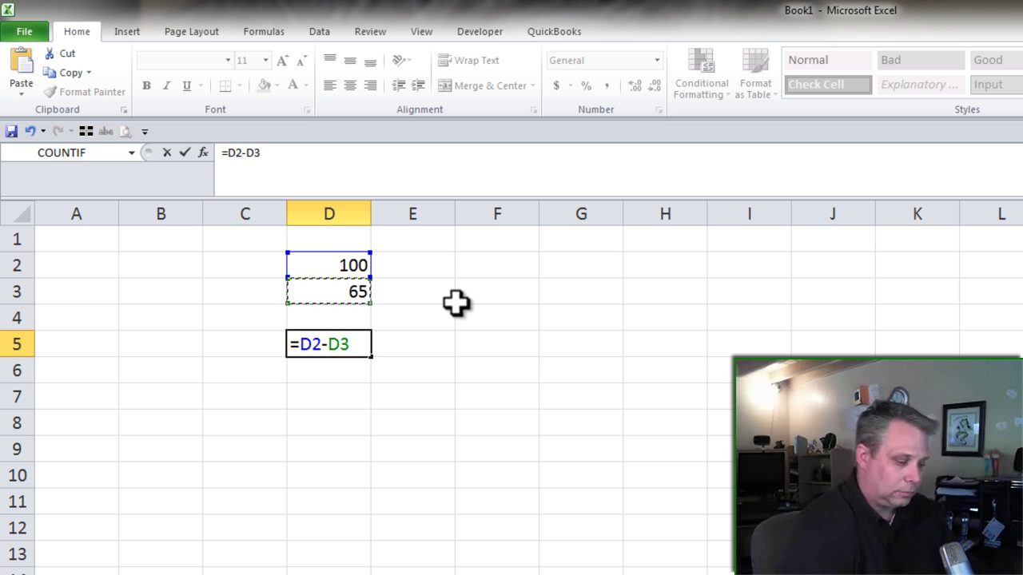
key("Return")
key("Down")
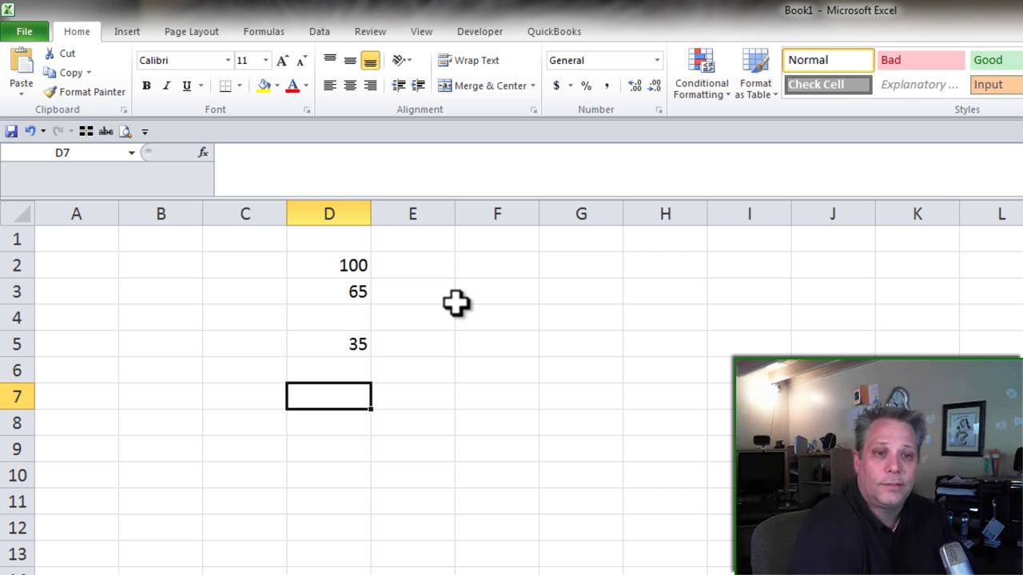
key("Up")
key("Up")
key("Up")
key("Up")
key("Up")
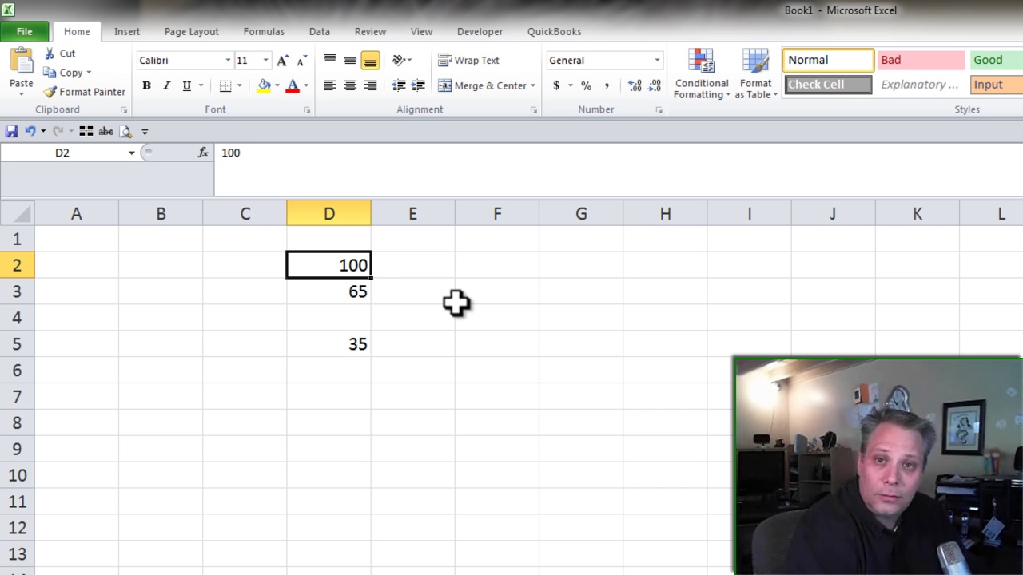
Change D3 to 64.95 so D5 recalculates to 35.05.
key("Down")
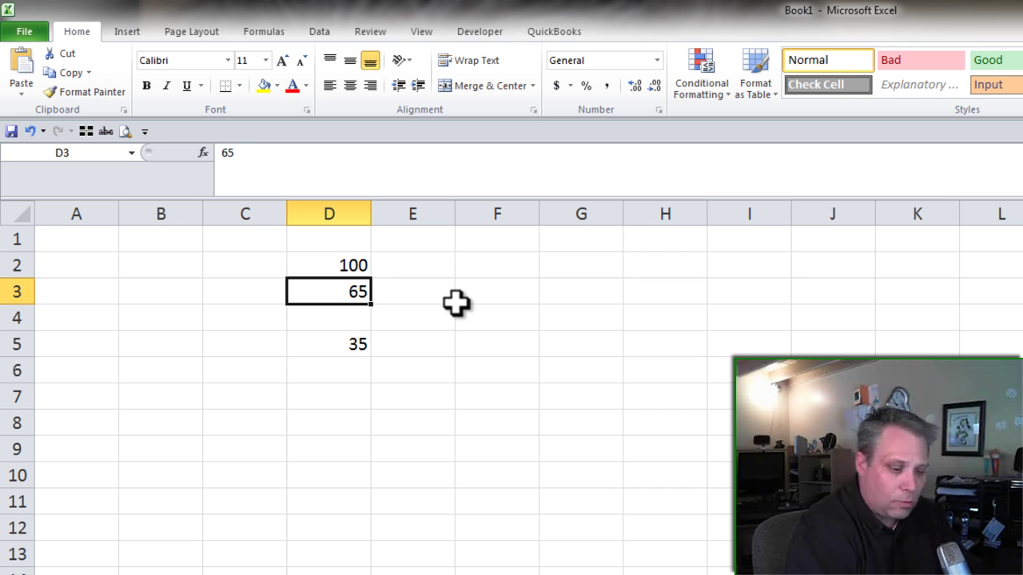
type("64.95")
key("Return")
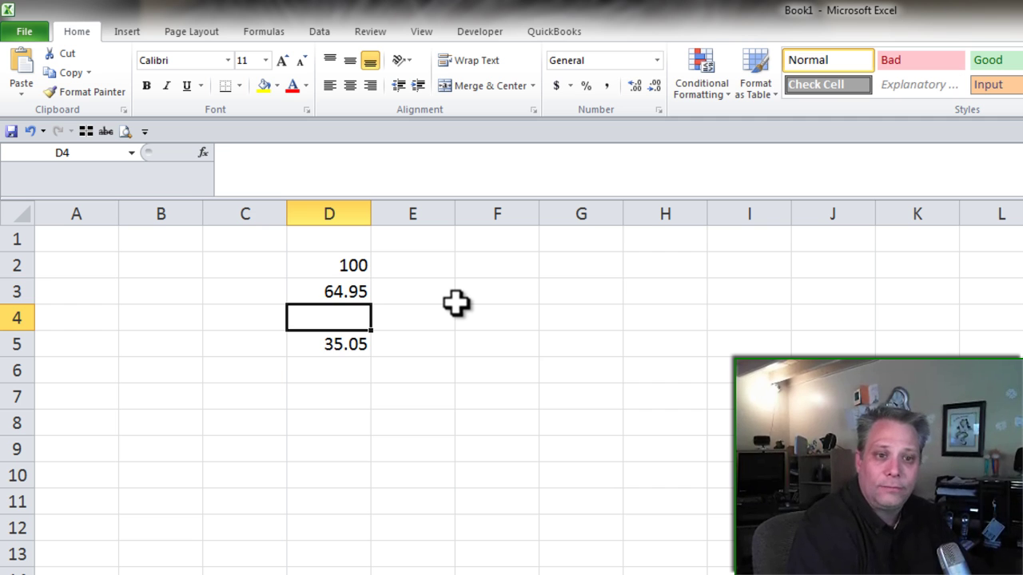
key("Down")
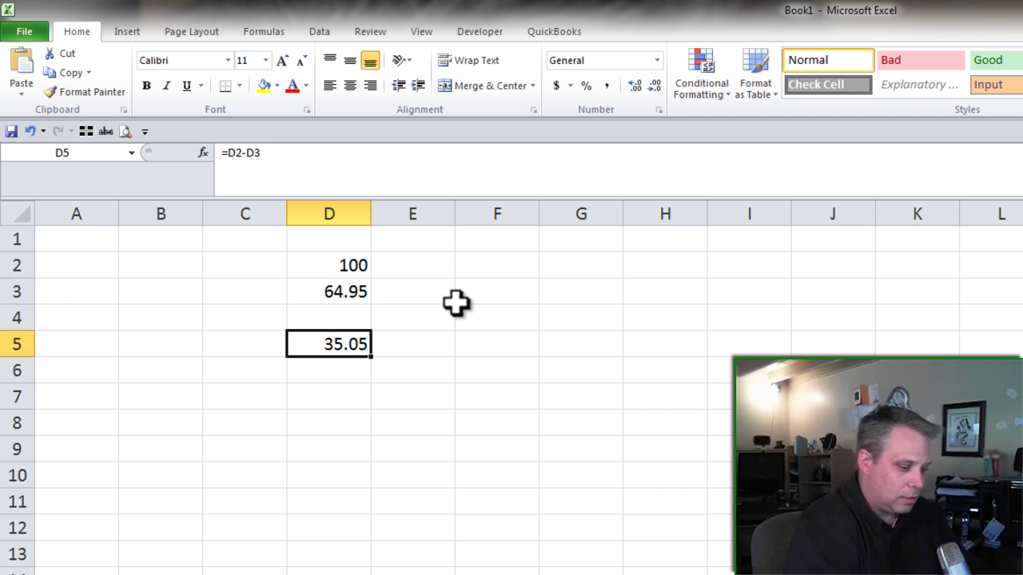
Apply Comma Style to column D to show two decimals.
key("ctrl+space")
left_click(605, 86)
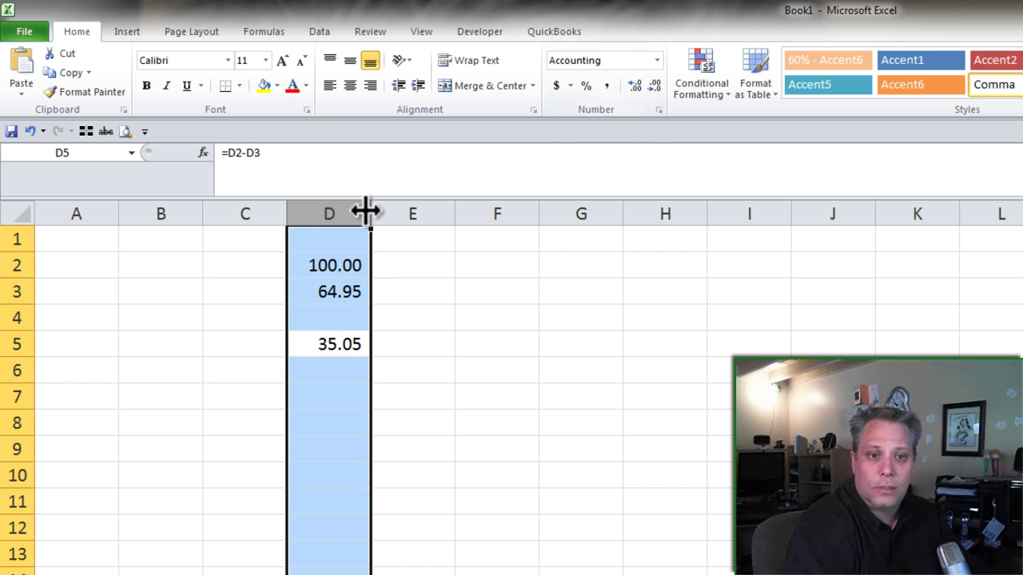
left_click(332, 244)
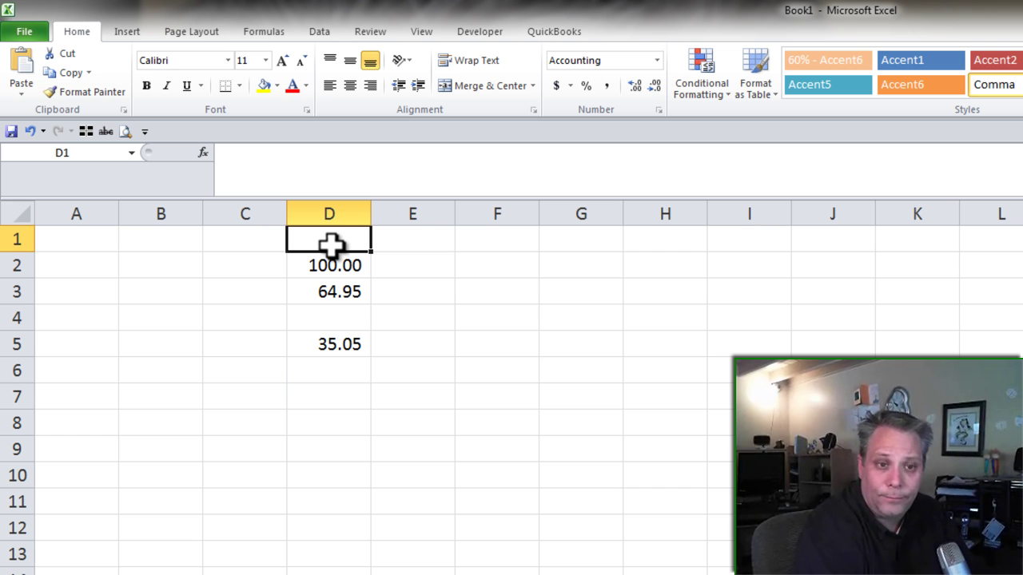
key("Down")
key("Down")
key("Down")
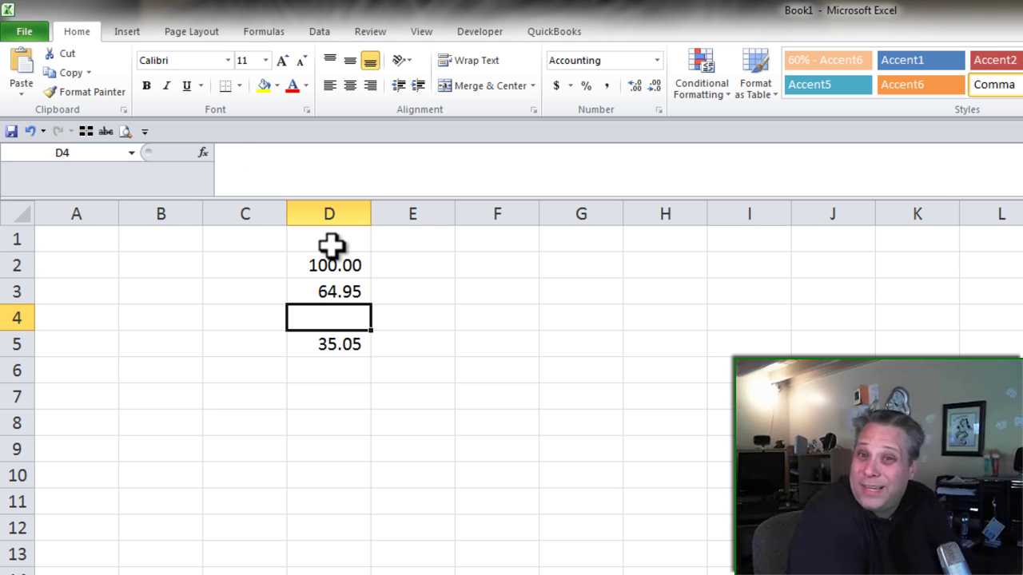
key("Up")
key("Up")
key("Up")
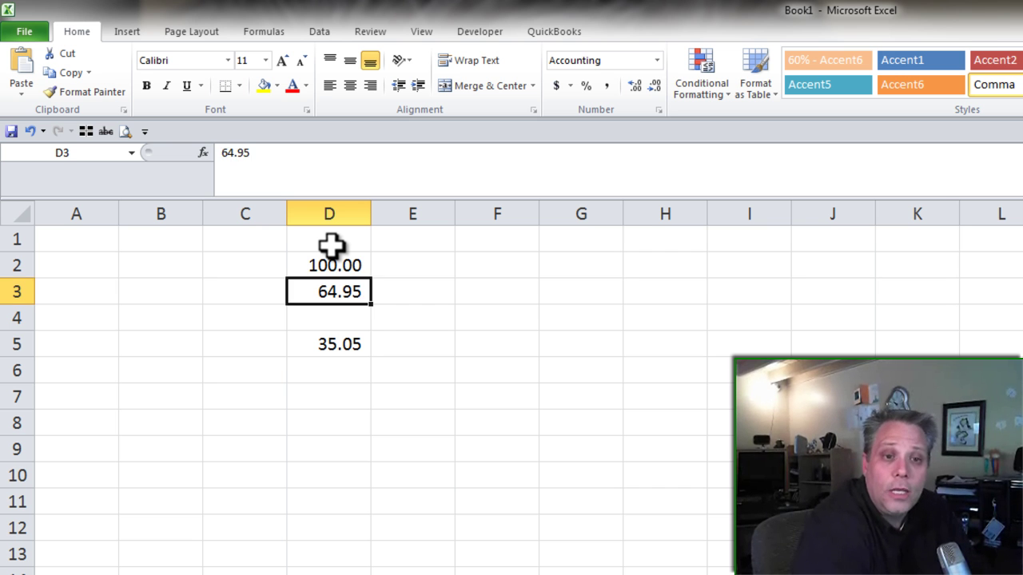
key("Down")
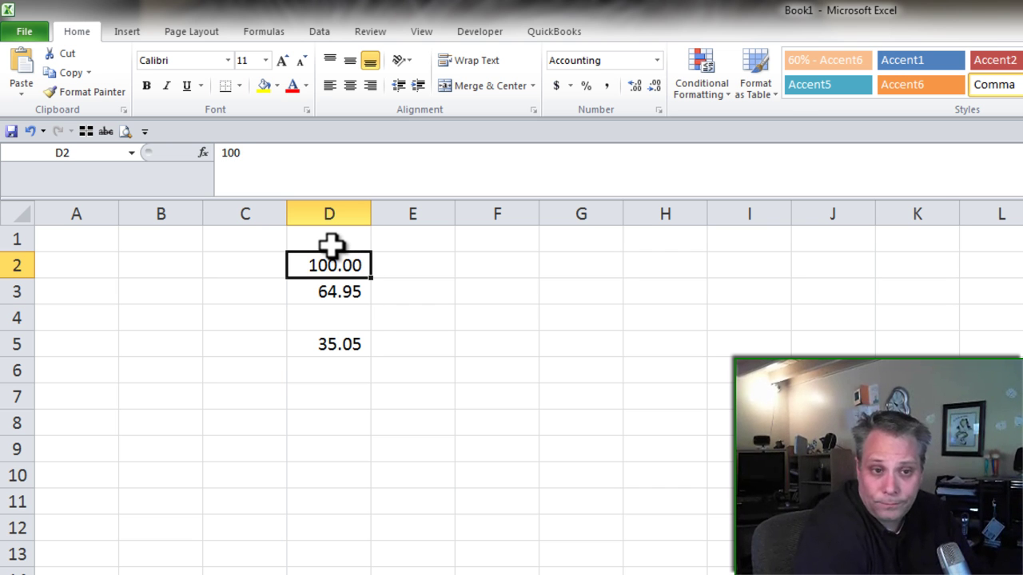
key("Left")
Label C3 'Less:' and C5 'Difference'.
key("Down")
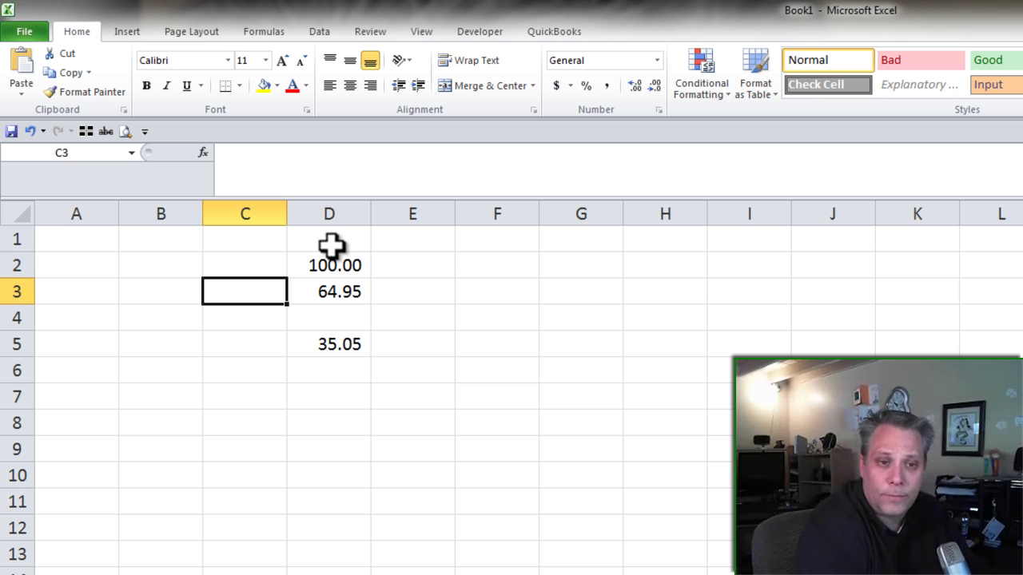
type("Less")
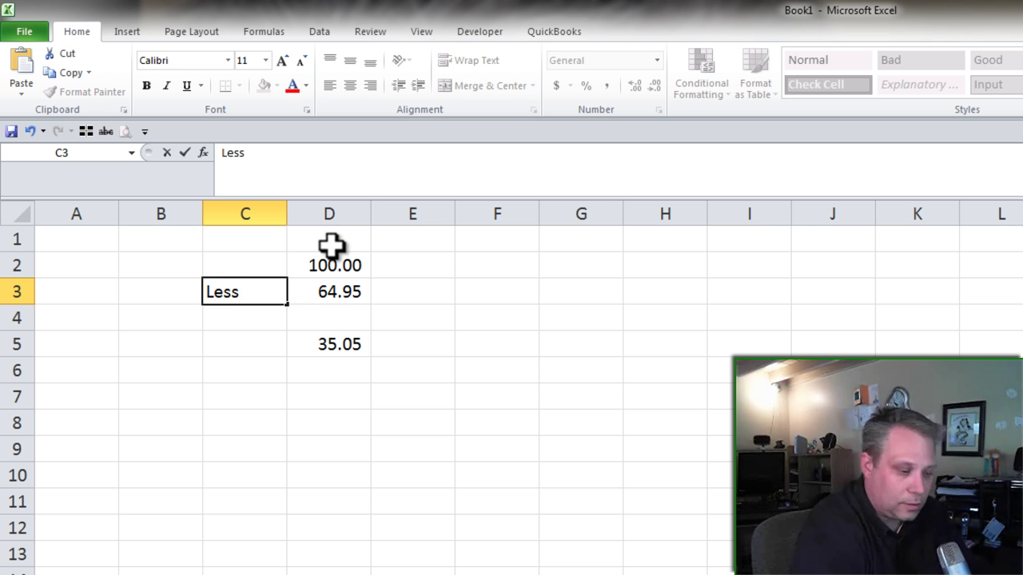
type(":")
key("Return")
key("Up")
key("Right")
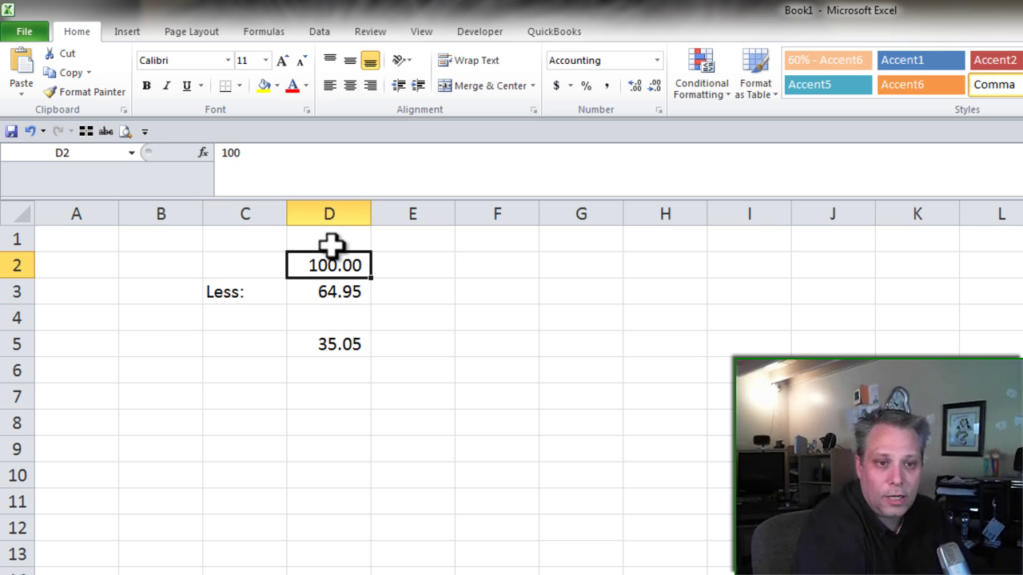
key("Down")
key("Down")
key("Down")
key("Left")
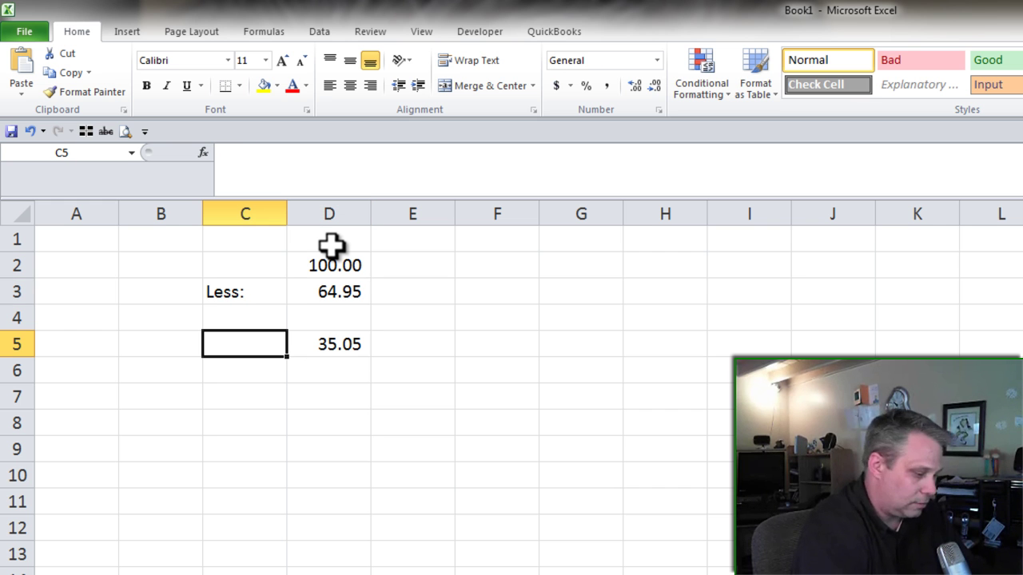
type("Difference")
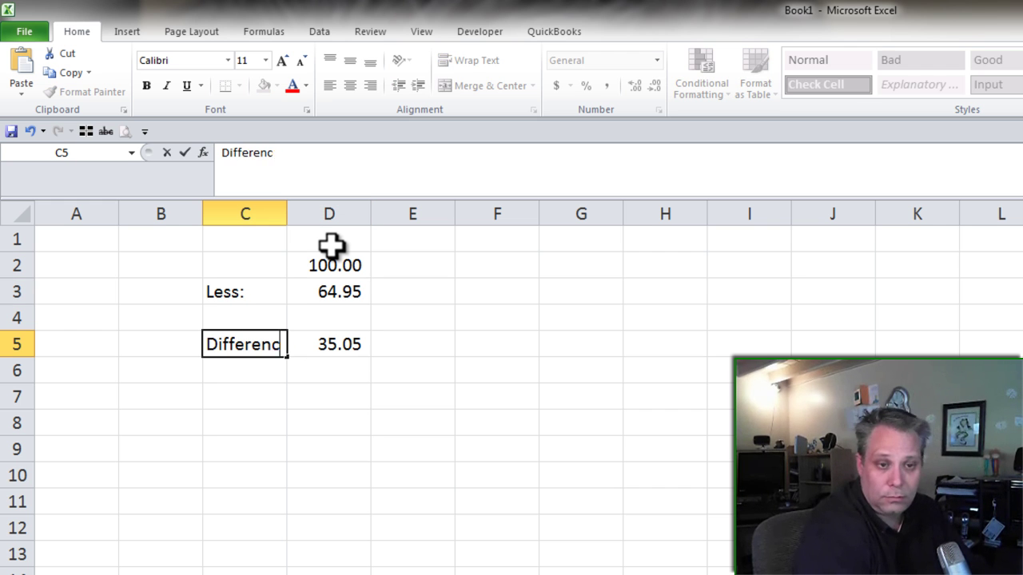
key("Tab")
key("Right")
key("Left")
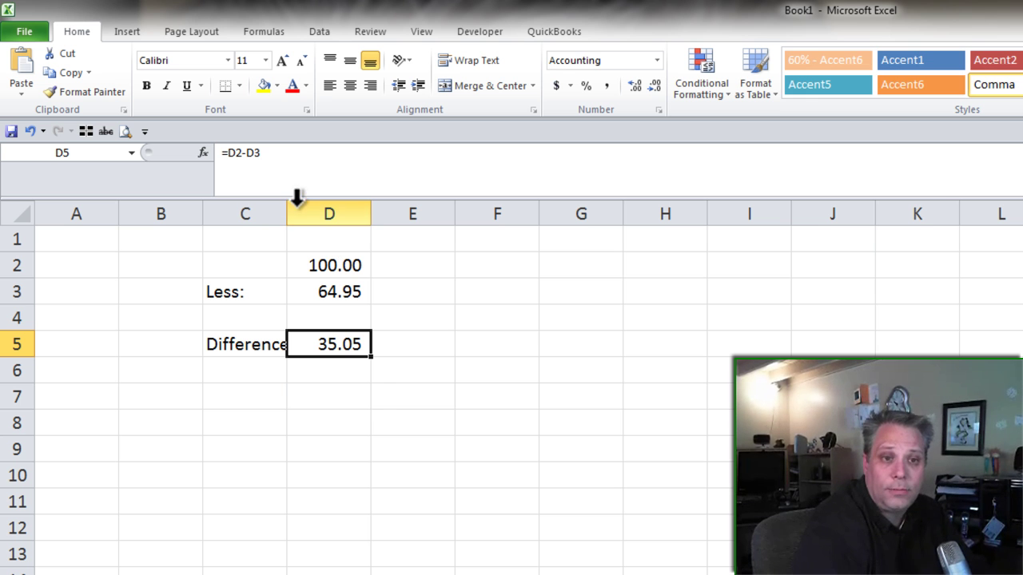
Widen column C to fit the labels and label C2 'Total'.
left_click_drag(287, 212, 299, 213)
left_click(290, 264)
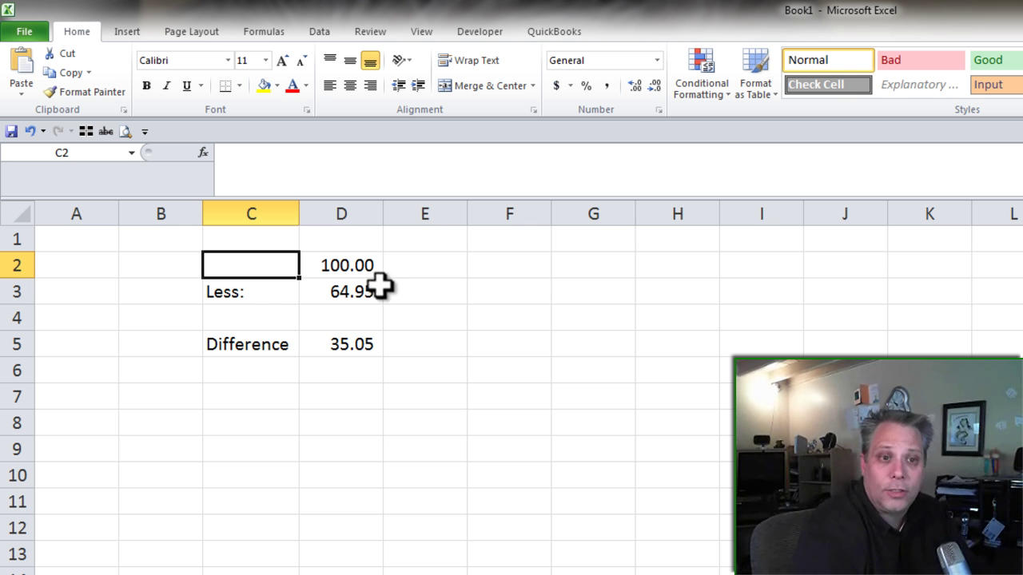
type("Total")
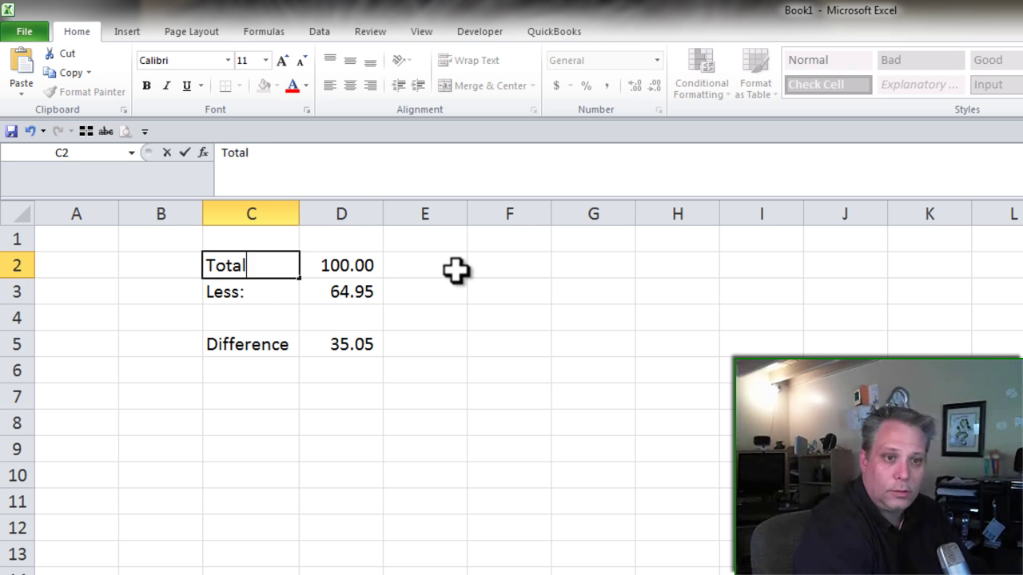
key("Return")
key("Right")
key("Down")
key("Down")
key("Left")
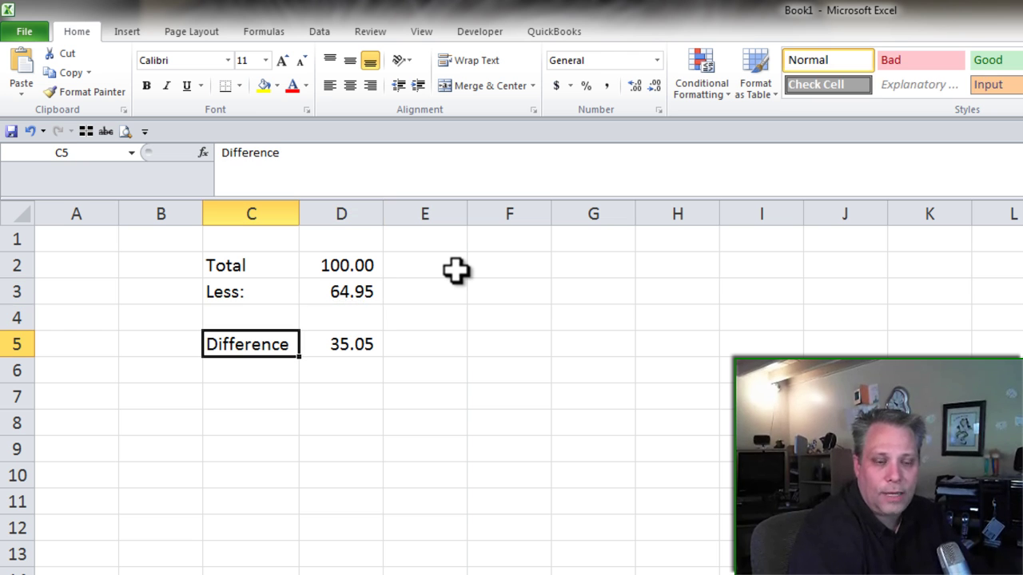
key("Up")
key("Right")
key("Up")
key("Up")
key("Right")
key("Right")
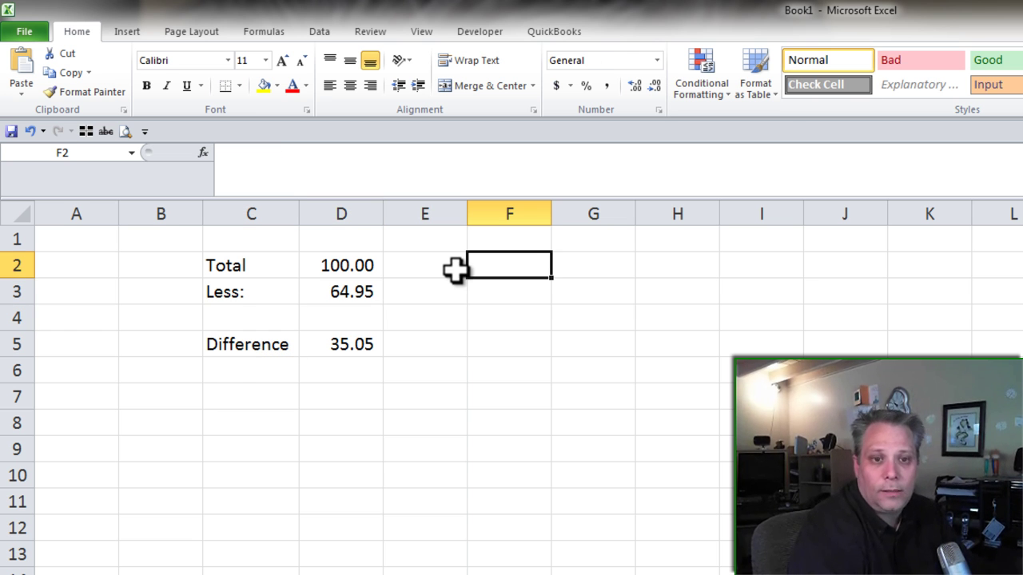
Enter 100 in F2 and the tax rate 8.25 in F3.
type("100")
key("Return")
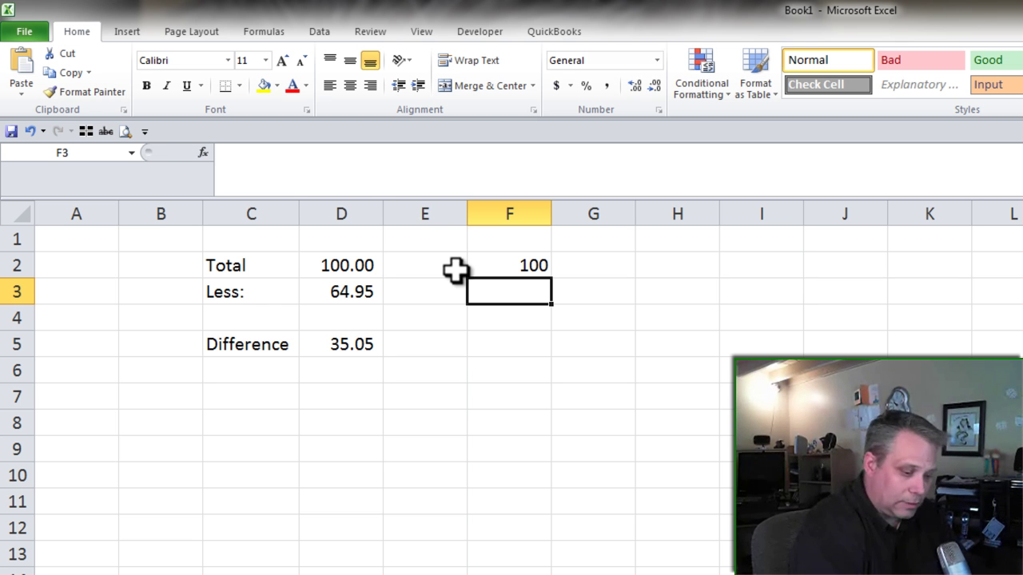
type("8.25")
key("Return")
key("Return")
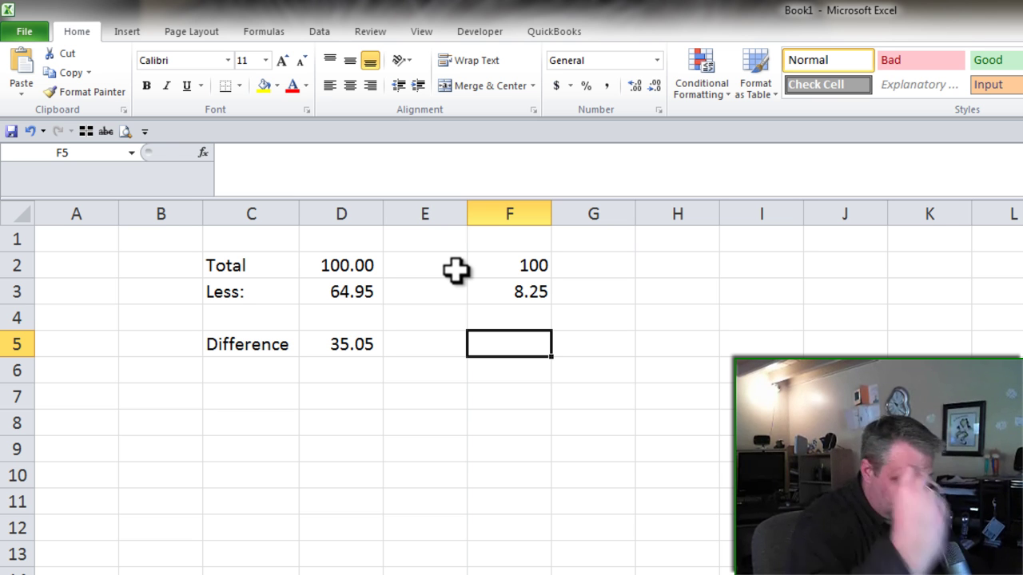
Start a formula in F5 that references the total in F2.
type("=")
key("Up")
key("Up")
key("Up")
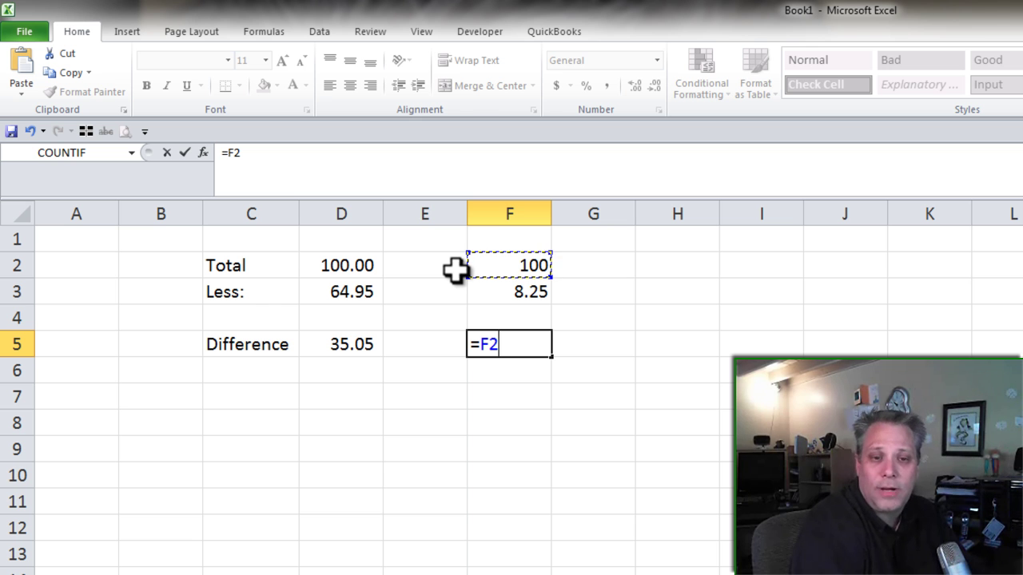
key("Down")
key("Down")
key("Right")
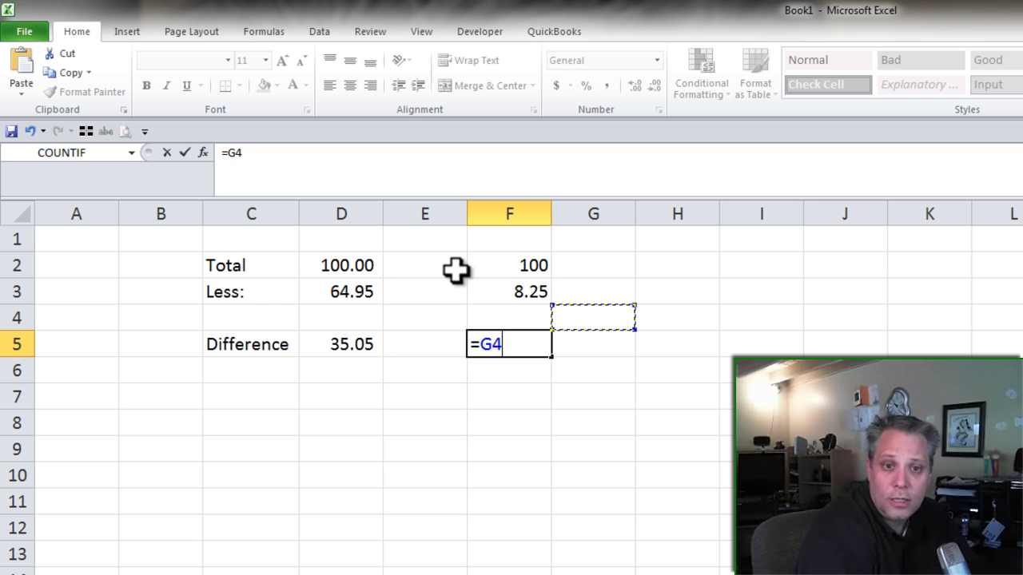
key("Left")
key("Up")
key("Down")
key("Up")
key("Up")
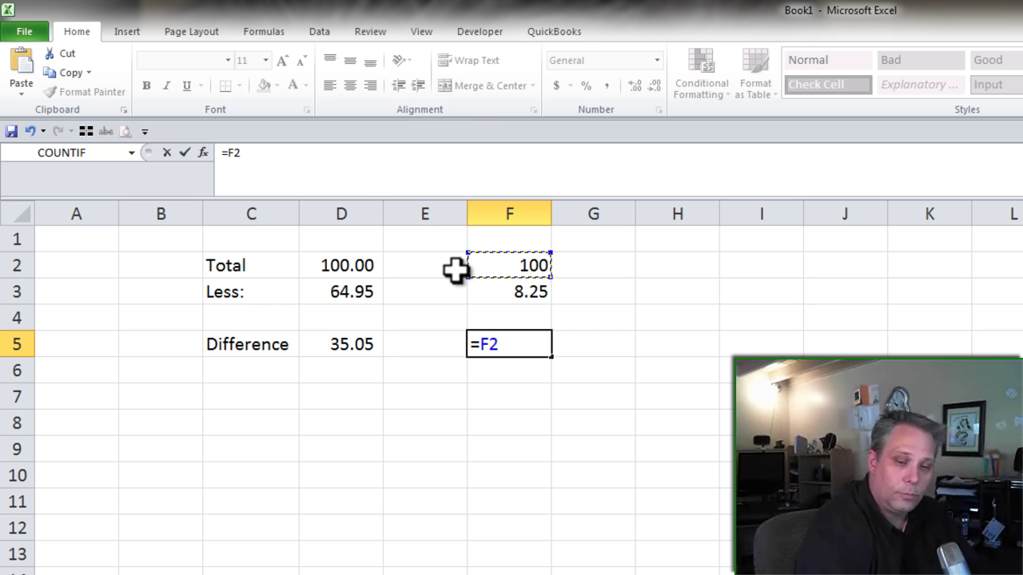
Complete F5 as =F2*(1+F3) and show its 925.00 result with two decimals.
type("+")
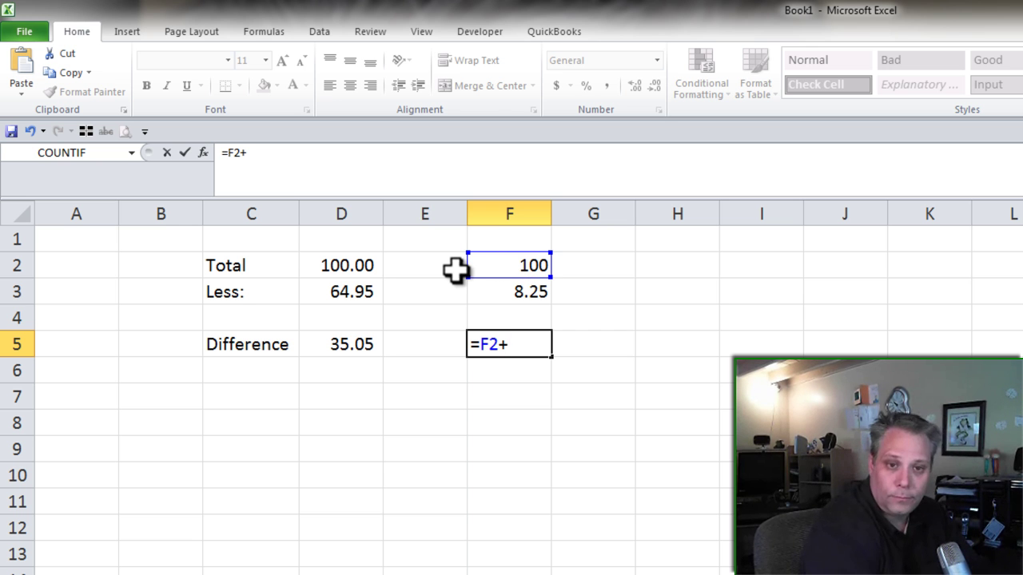
type("*")
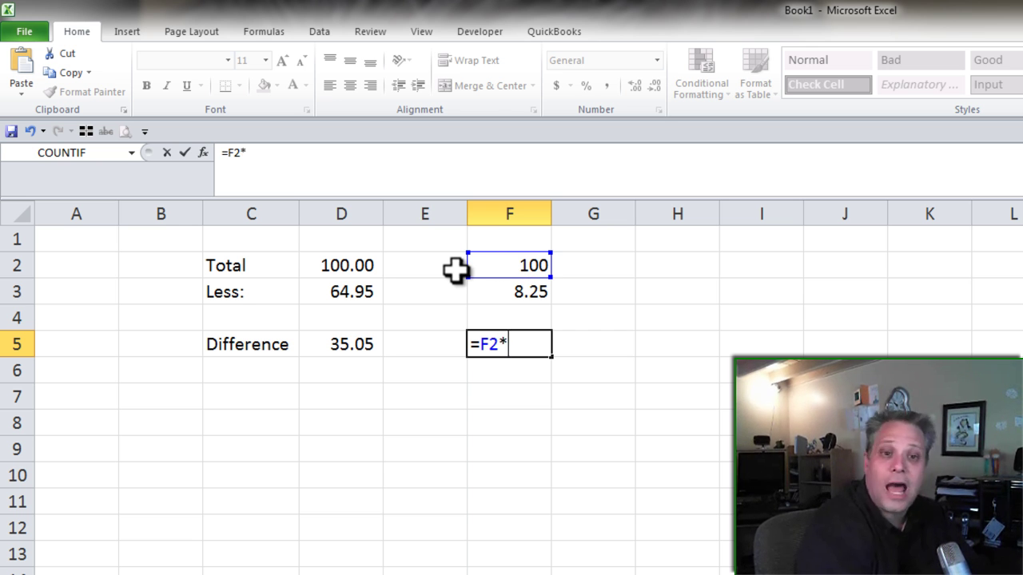
type("(")
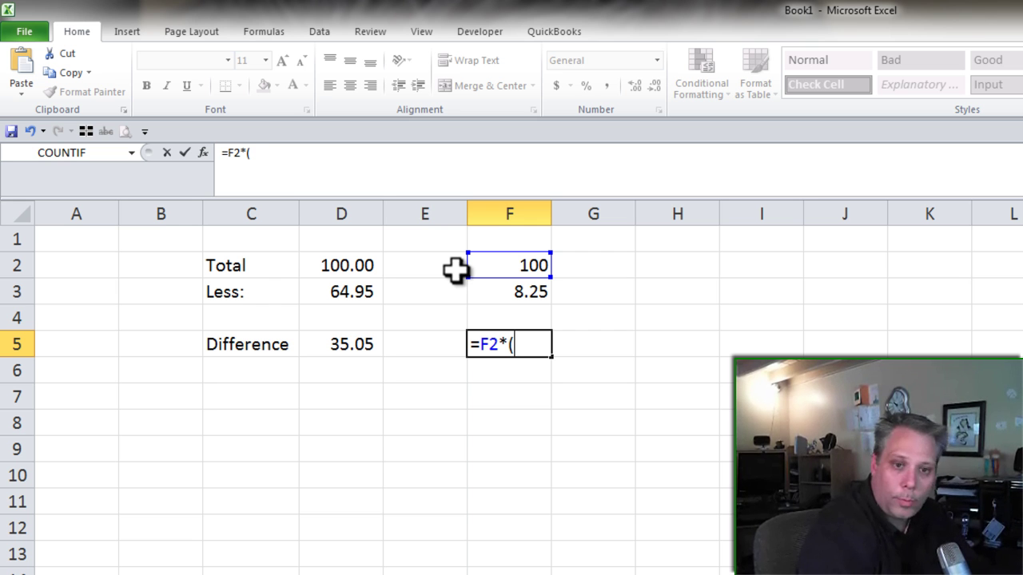
type("1+")
left_click(528, 291)
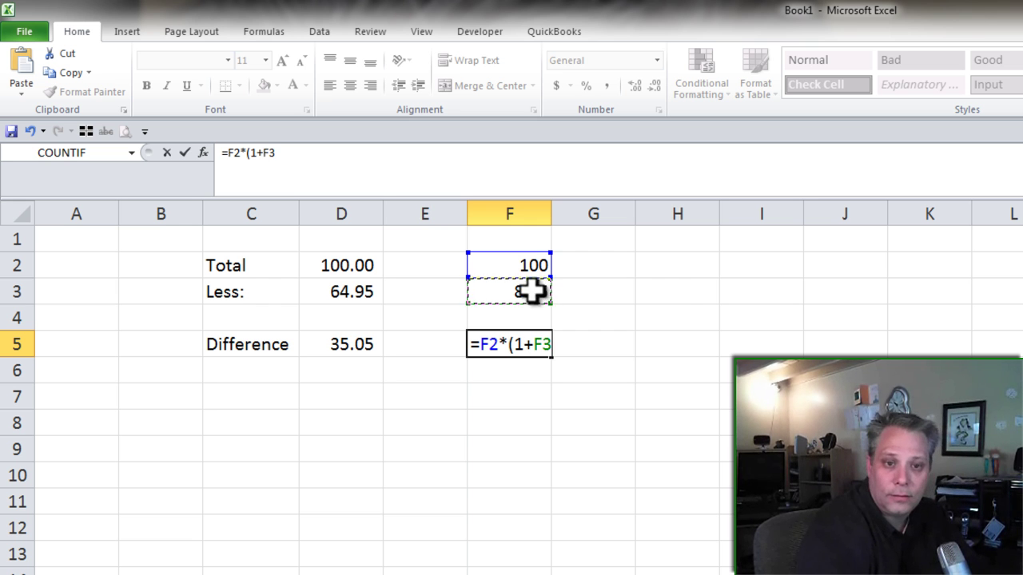
type(")")
key("Return")
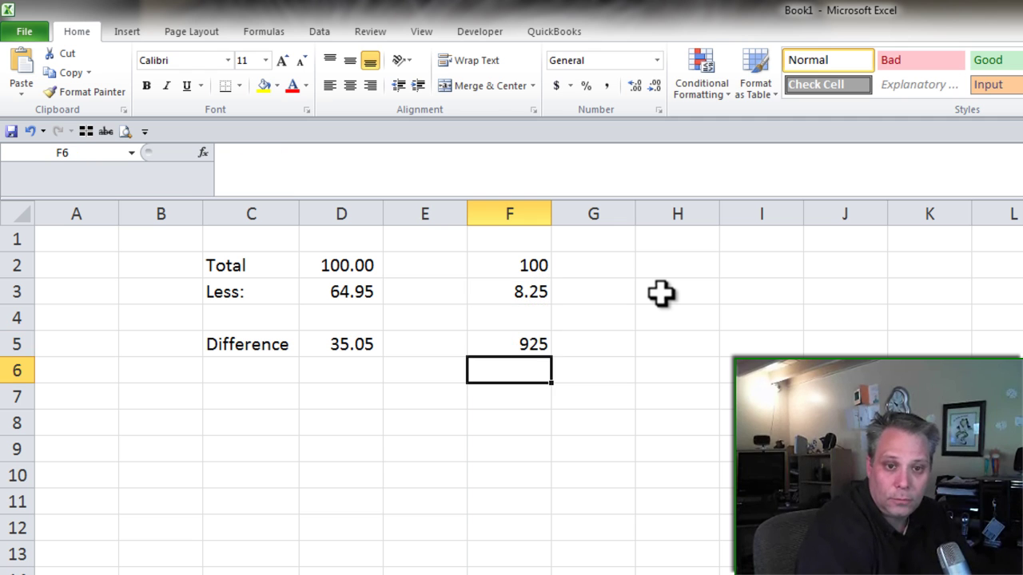
key("Up")
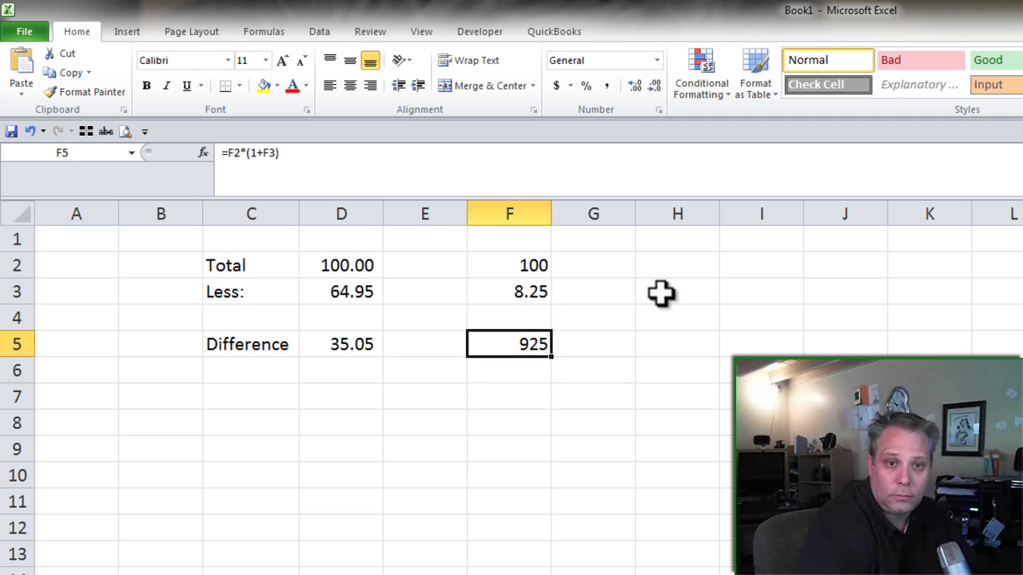
left_click(606, 86)
left_click(541, 290)
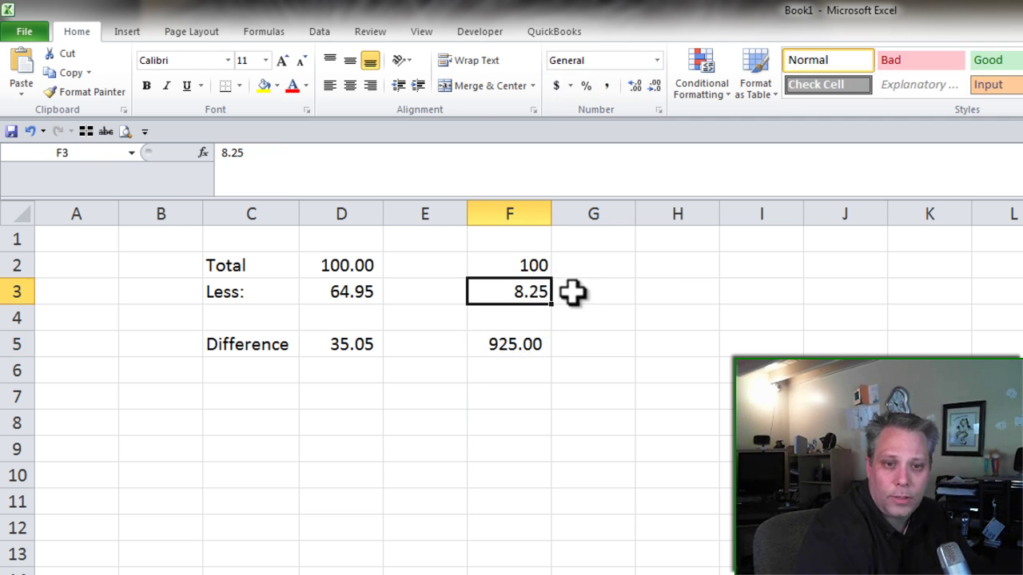
left_click(515, 345)
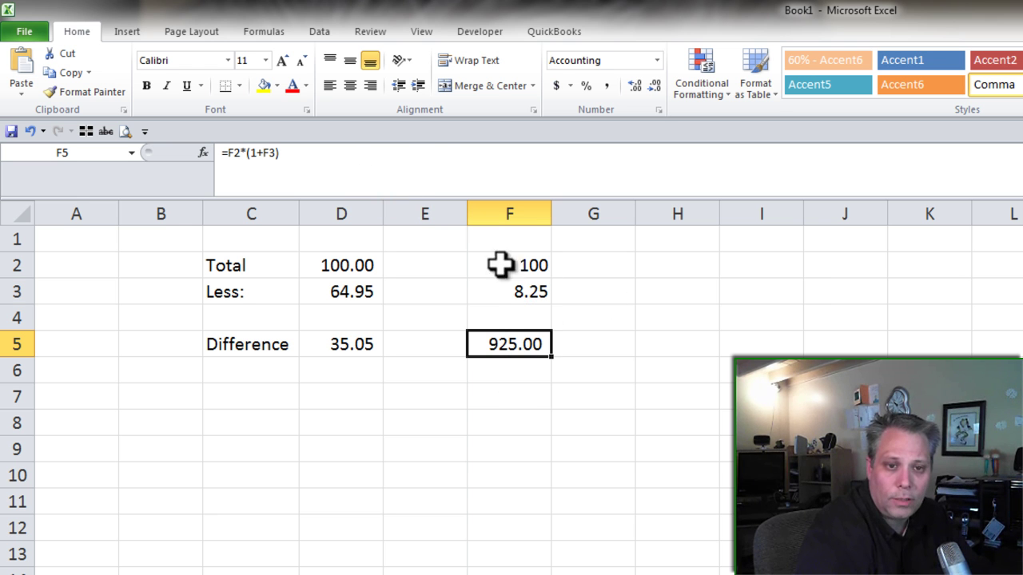
Format F3 as a percentage and re-enter 8.25, shown as 8.25%.
left_click(520, 294)
left_click(589, 85)
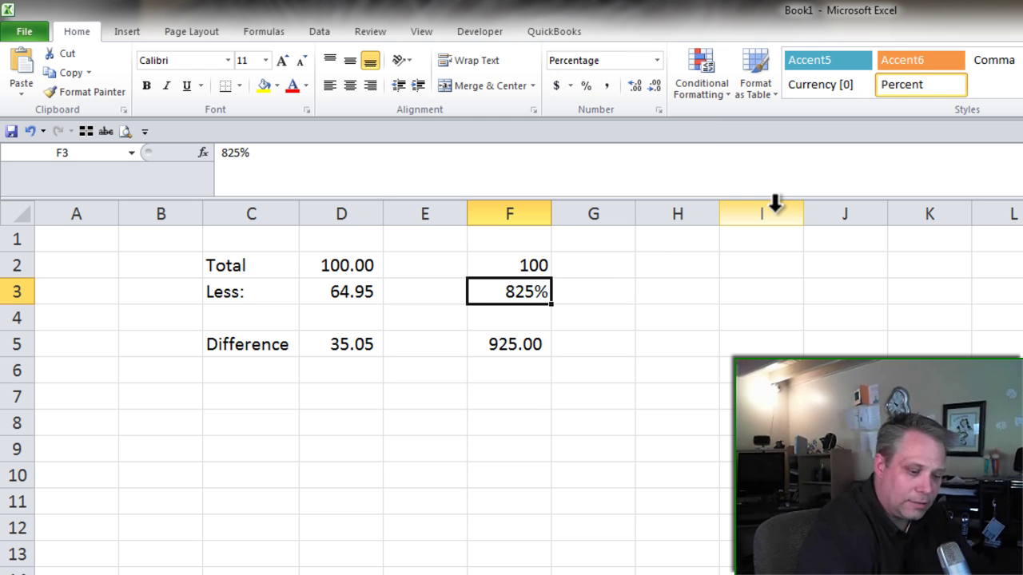
type("8.")
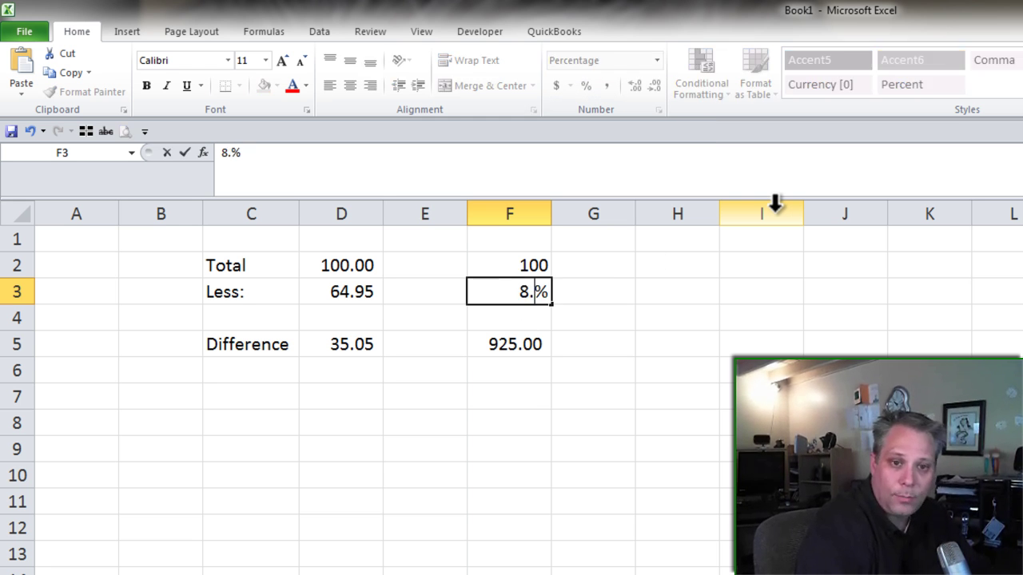
type("25")
key("Return")
key("Up")
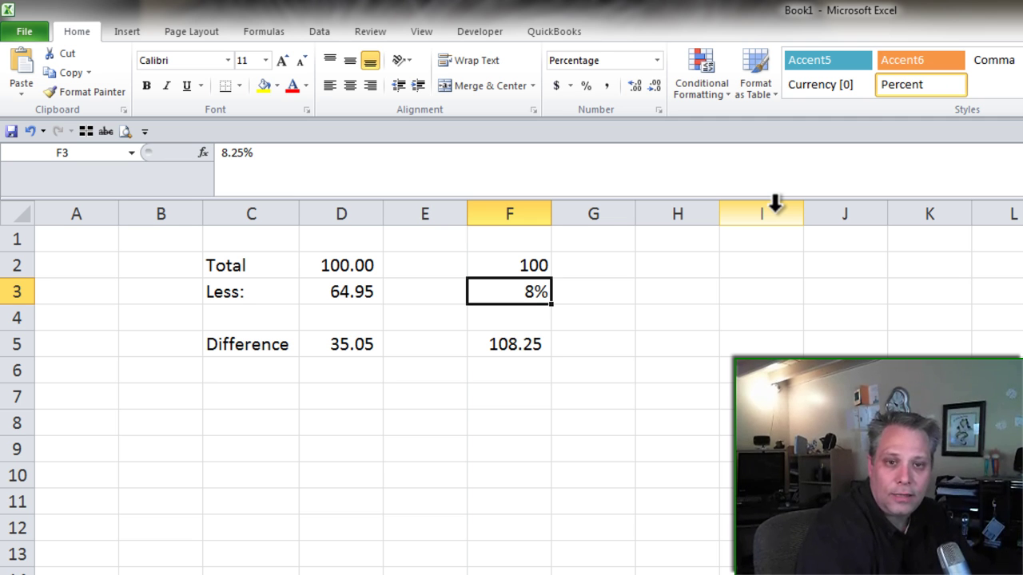
double_click(635, 86)
Apply Comma Style to F2 so the total shows 100.00.
left_click(536, 264)
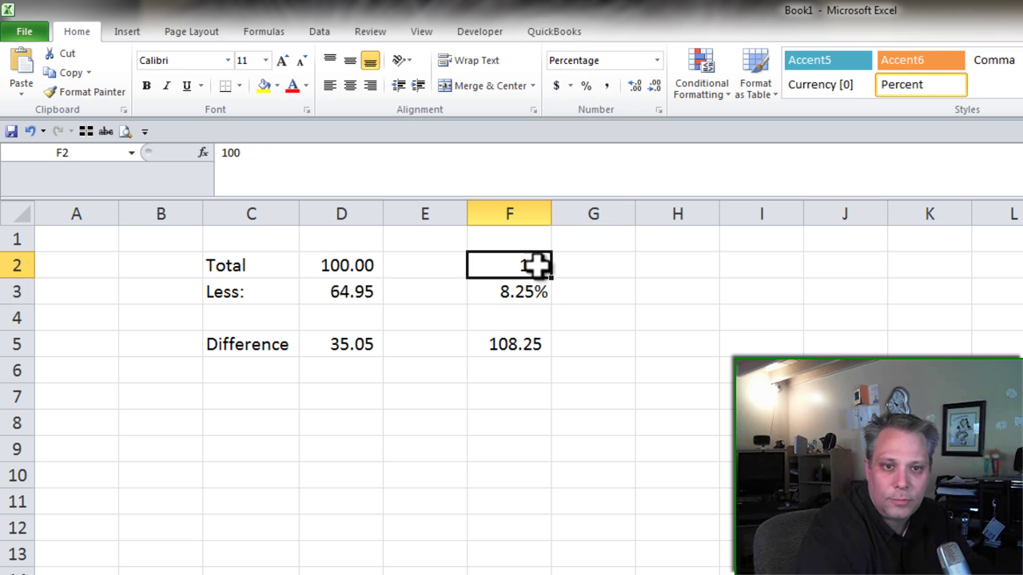
left_click(605, 88)
left_click(523, 340)
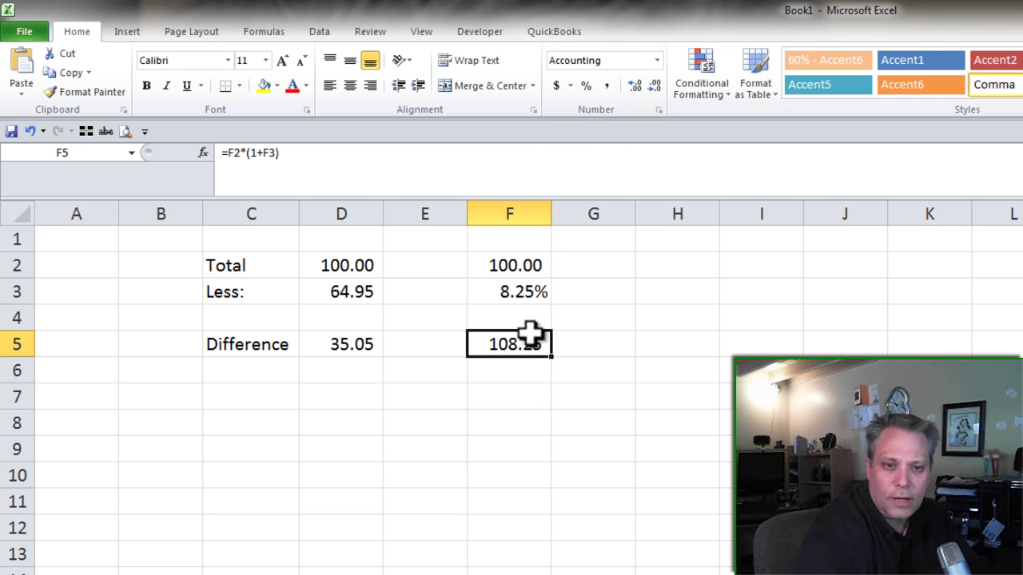
Insert a blank column at F, shifting the tax figures to column G.
left_click(511, 397)
left_click(527, 262)
left_click(494, 297)
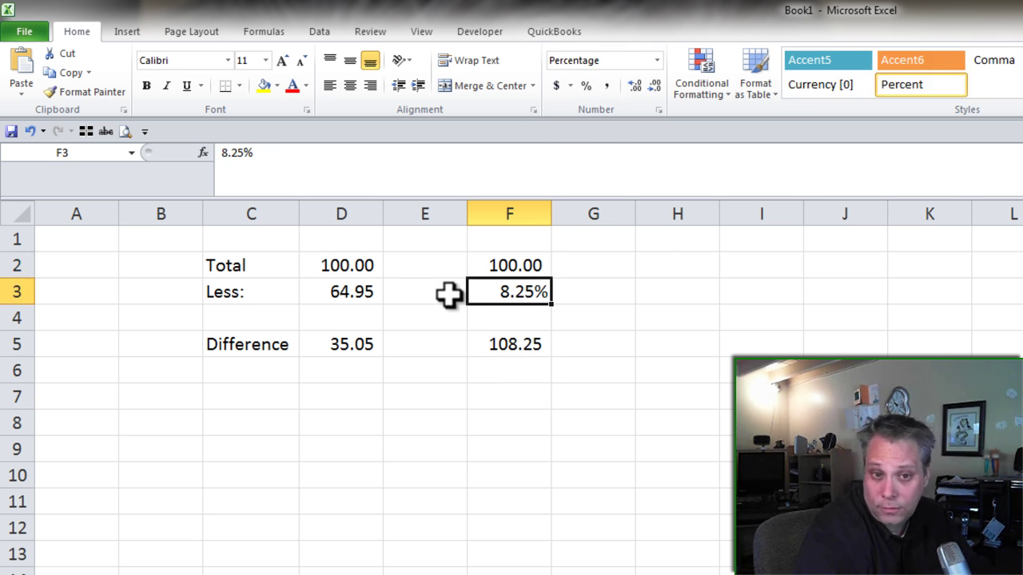
left_click(448, 294)
key("Right")
key("ctrl+space")
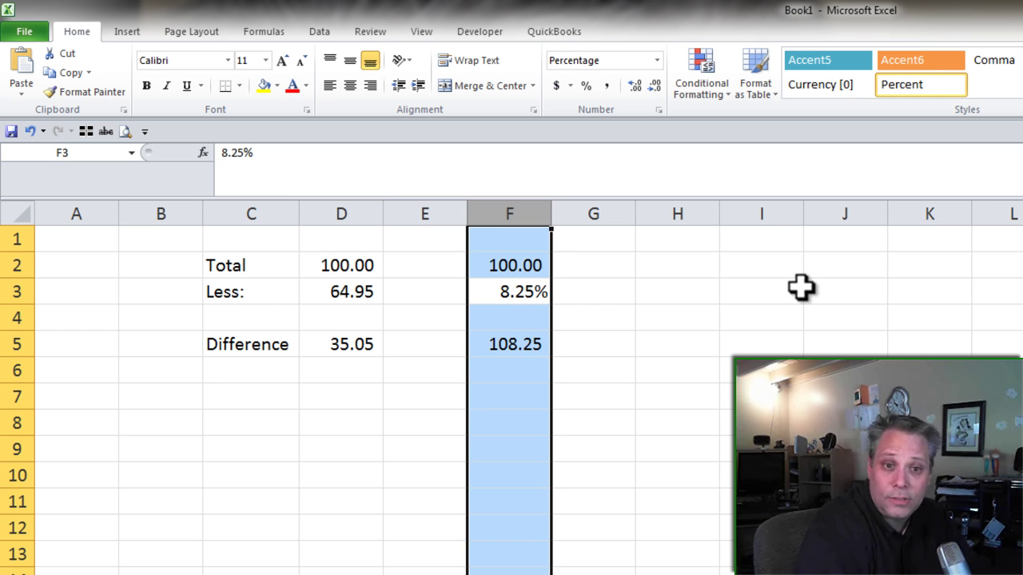
key("ctrl+shift+plus")
Label F2 'Total' and F3 'Sales Tax'.
key("Up")
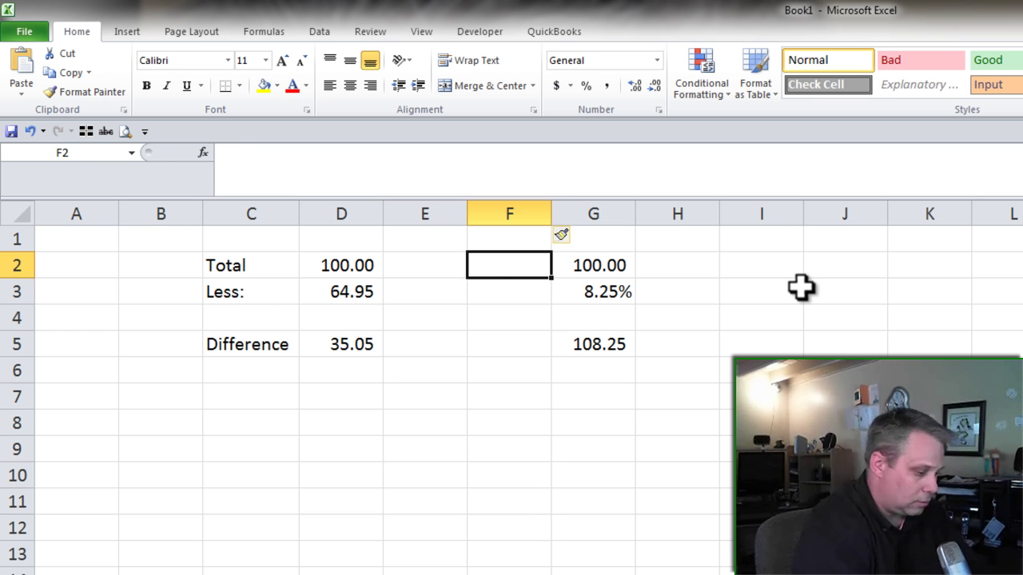
type("Total")
key("Return")
type("Sales Tax")
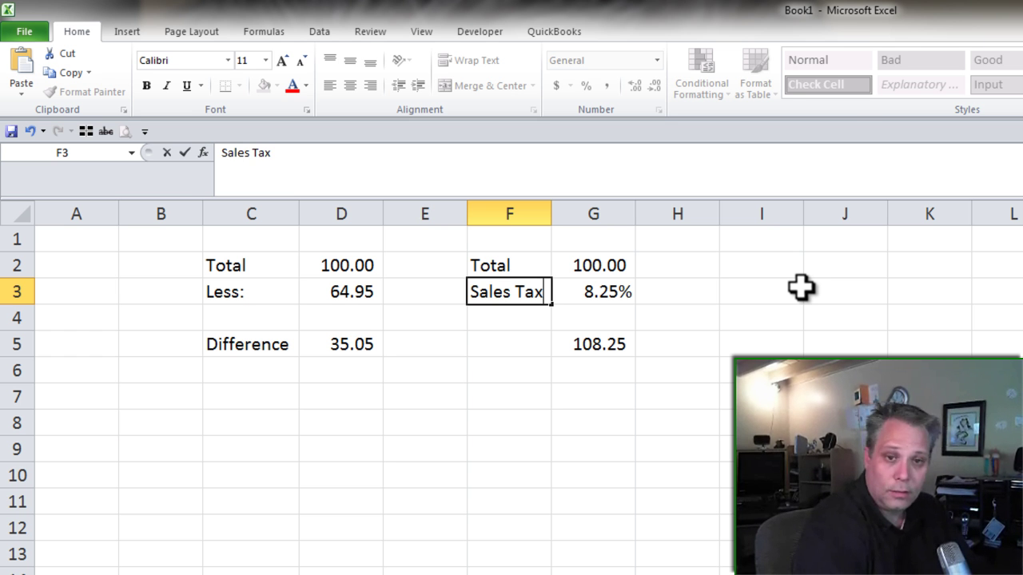
key("Tab")
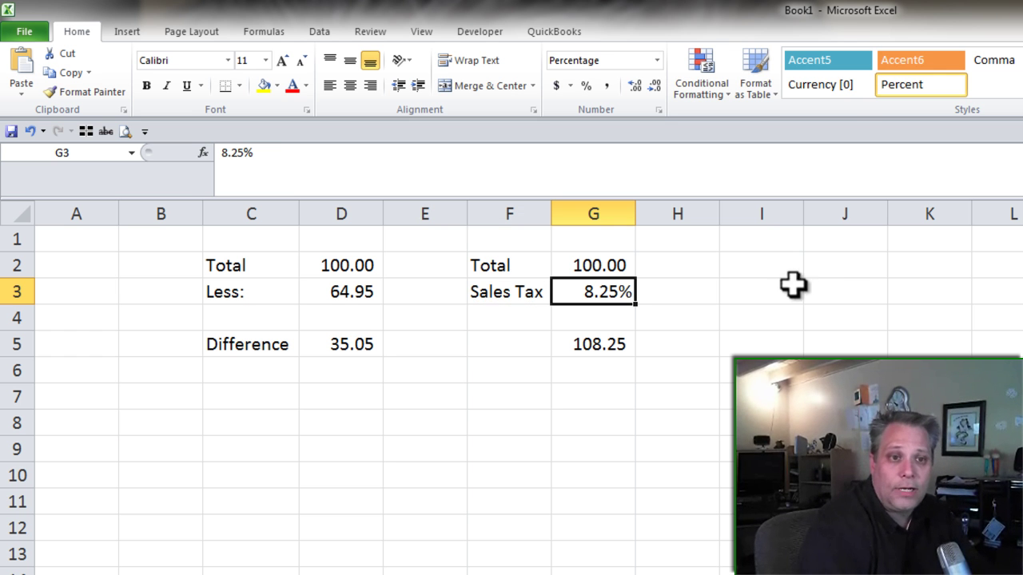
left_click(599, 345)
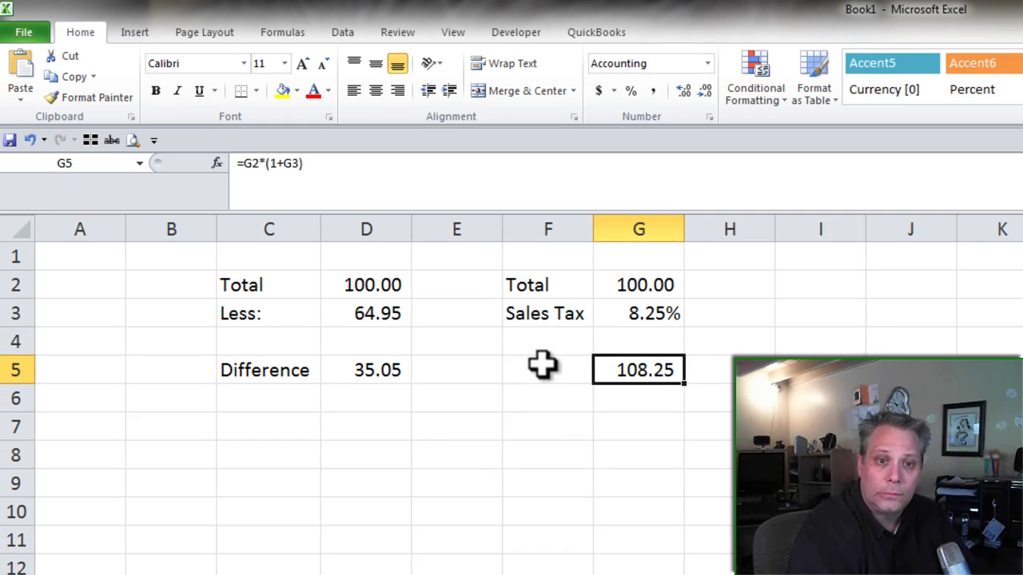
left_click(543, 365)
left_click(486, 229)
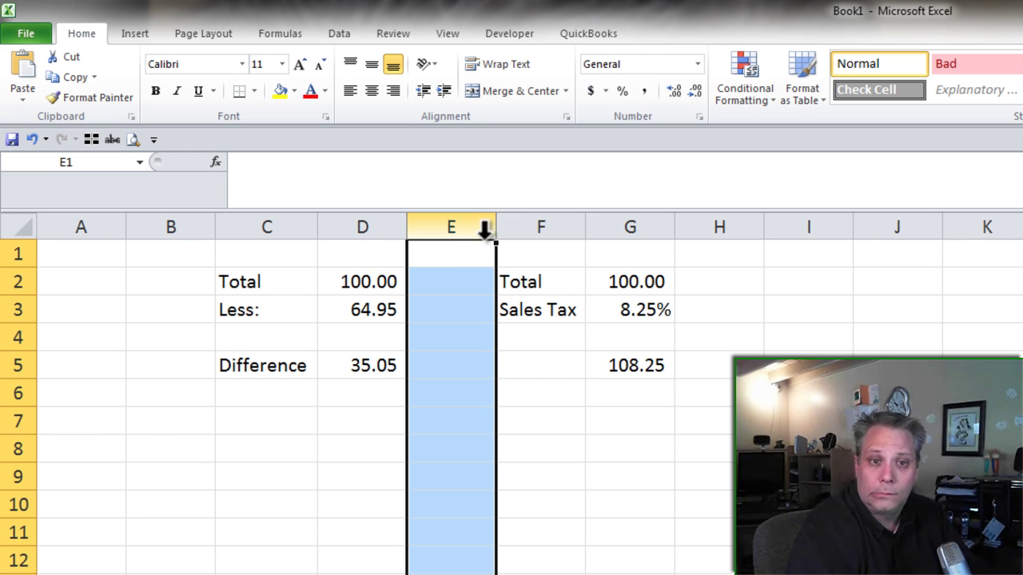
right_click(464, 236)
key("Escape")
left_click(653, 364)
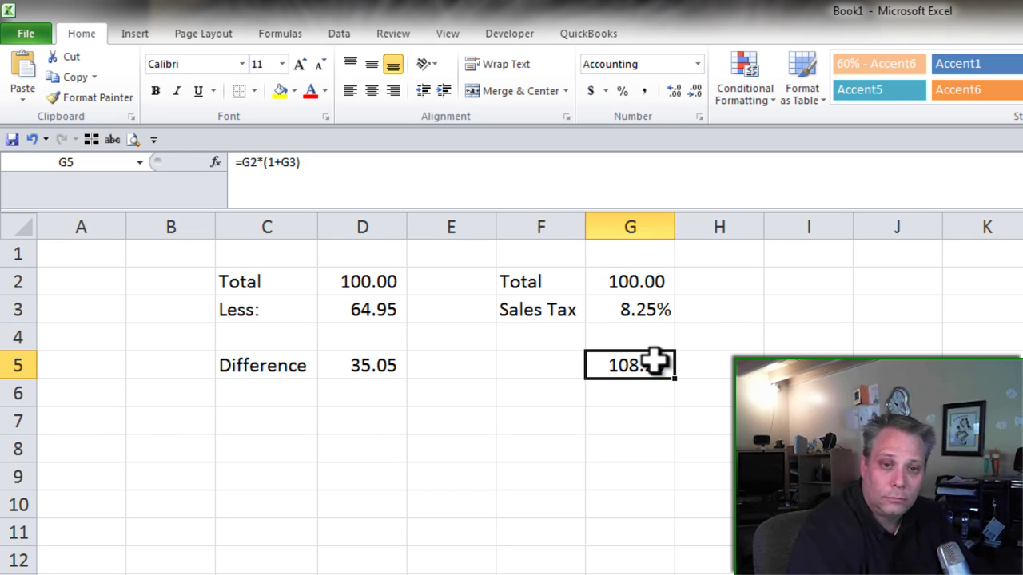
left_click(580, 361)
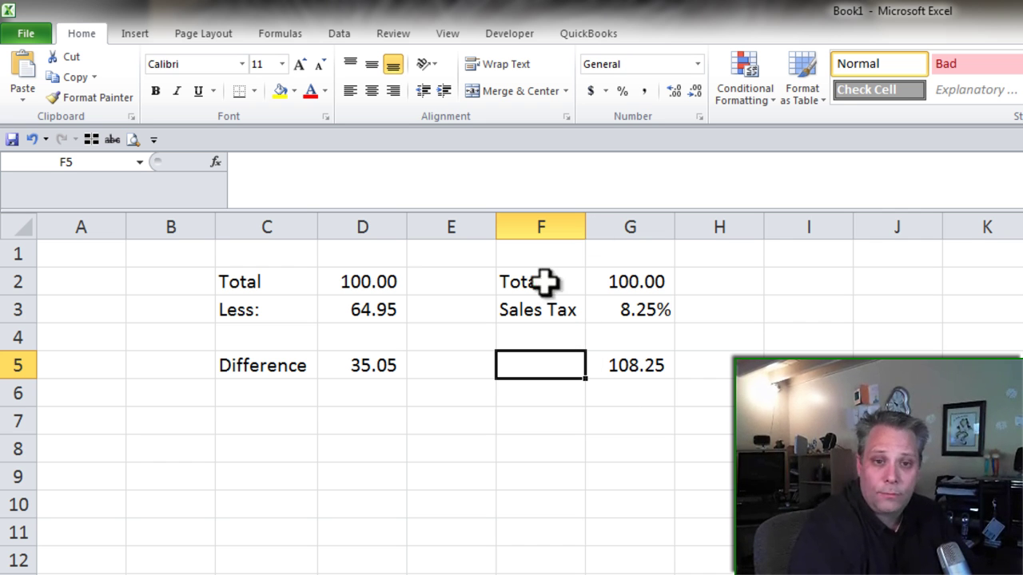
Enter 100 in D8 with the label Have in C8 and Apples in E8.
left_click(360, 453)
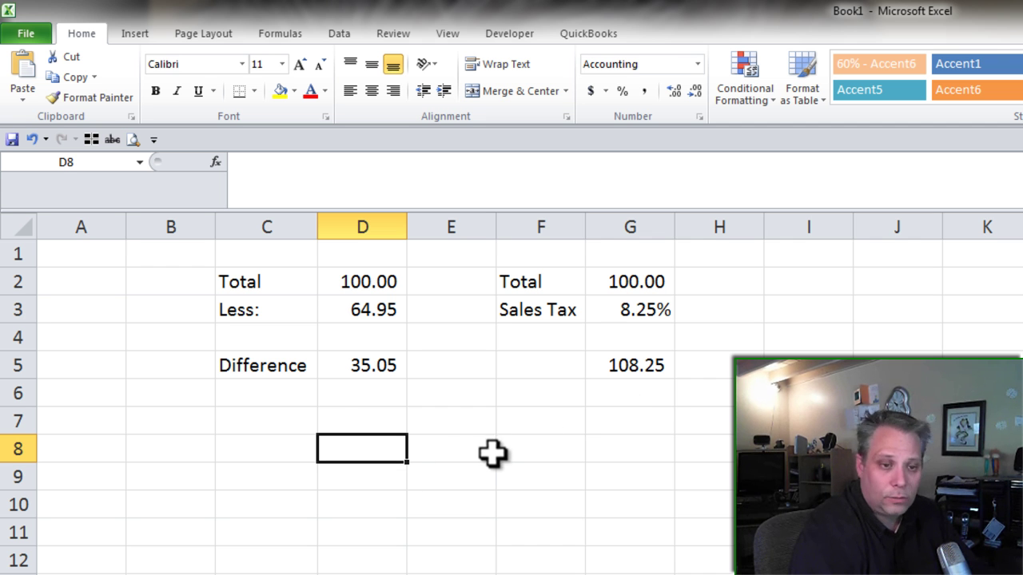
type("100")
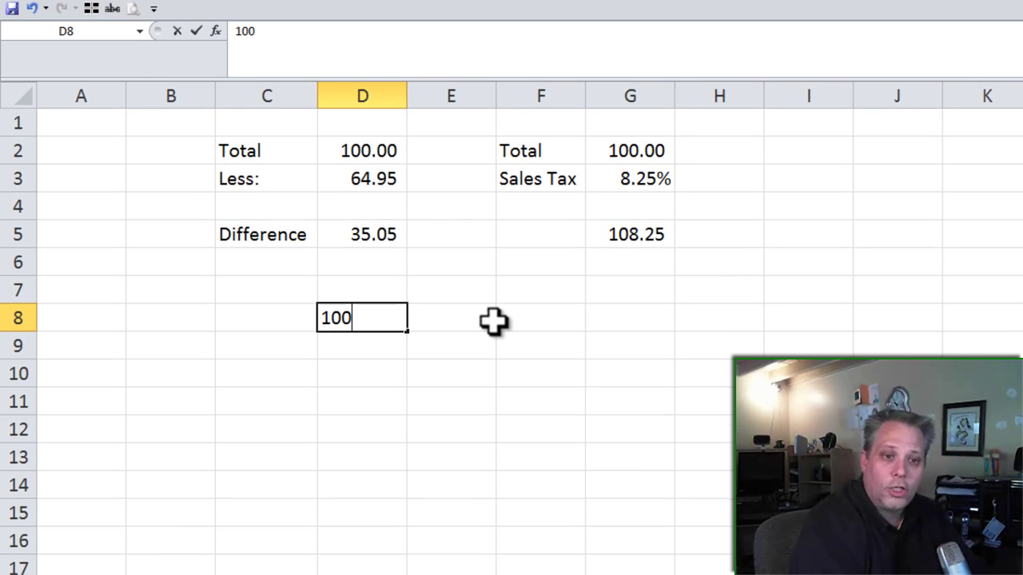
key("Left")
type("Have")
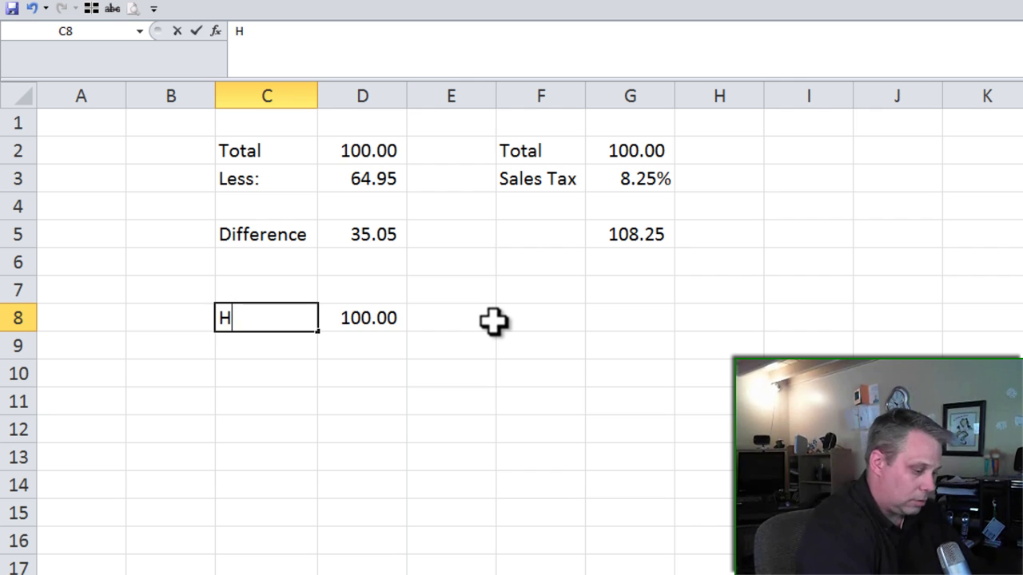
key("Right")
key("Right")
type("Apples")
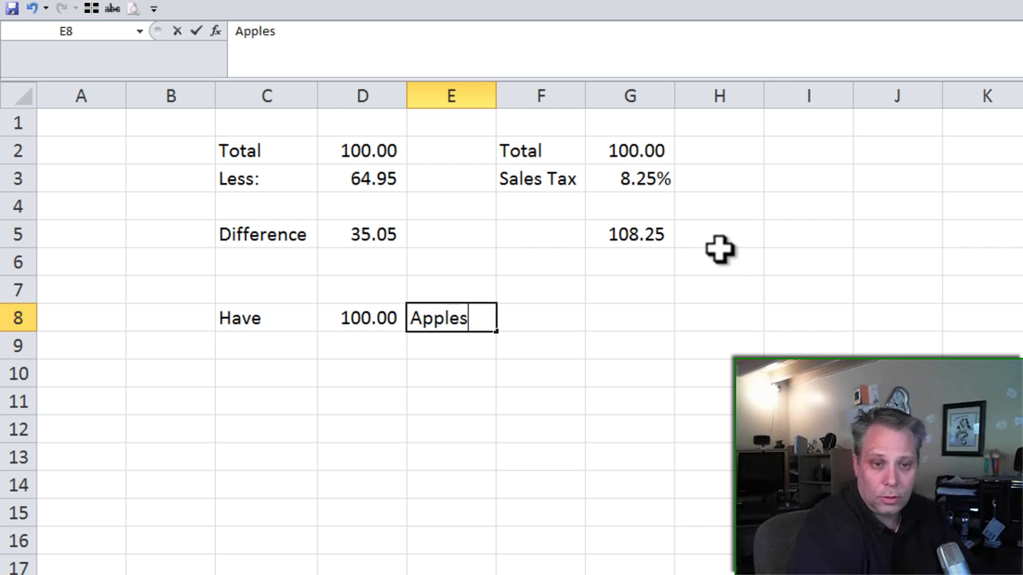
key("Down")
key("Left")
key("Left")
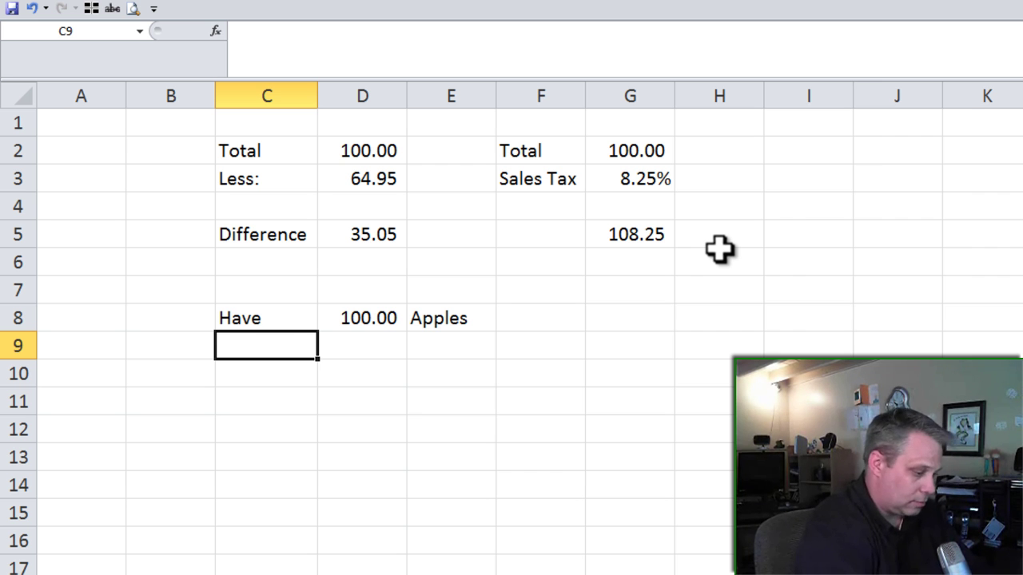
Label C9 'Need 5 Groups' and C11 'How many apples in each group'.
type("Need 5 Grousp")
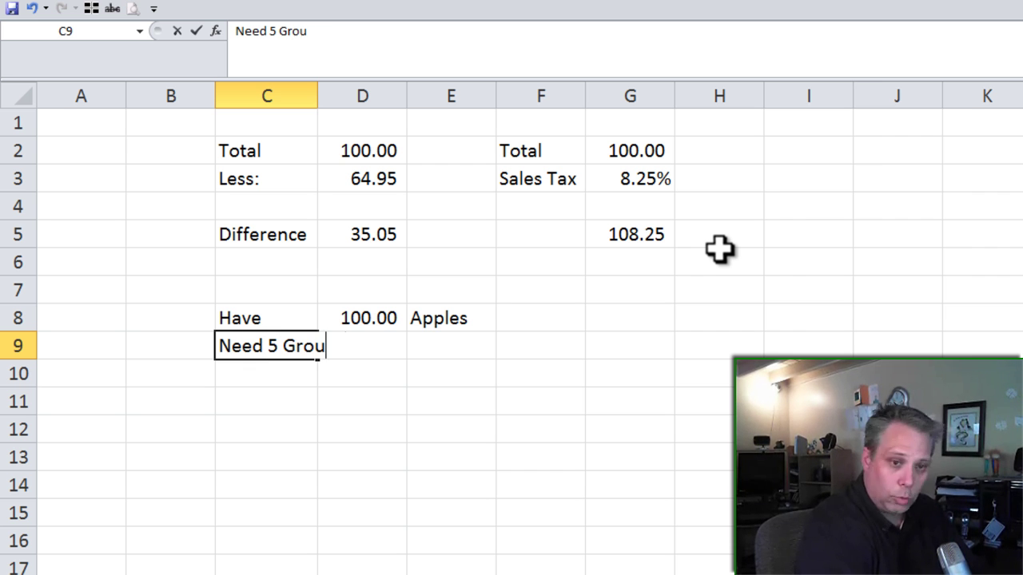
key("BackSpace")
key("BackSpace")
type("ps")
key("Return")
key("Return")
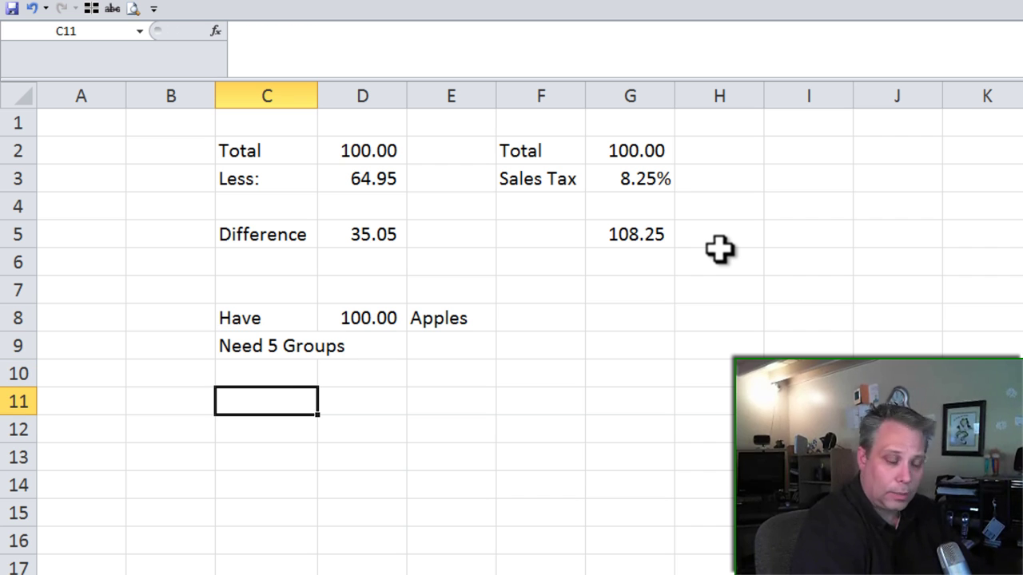
type("How many apple s")
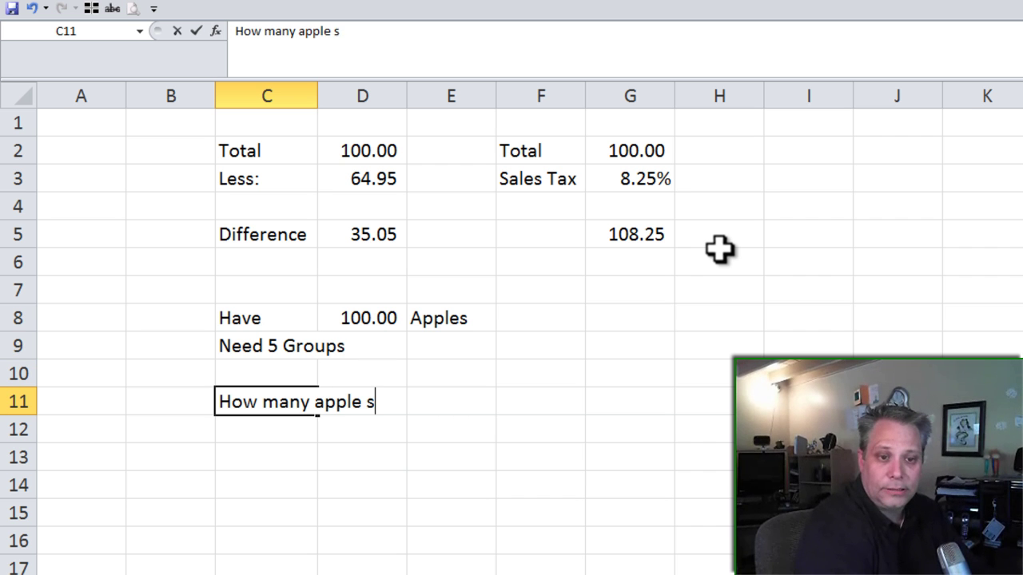
key("BackSpace")
type("s in eachg")
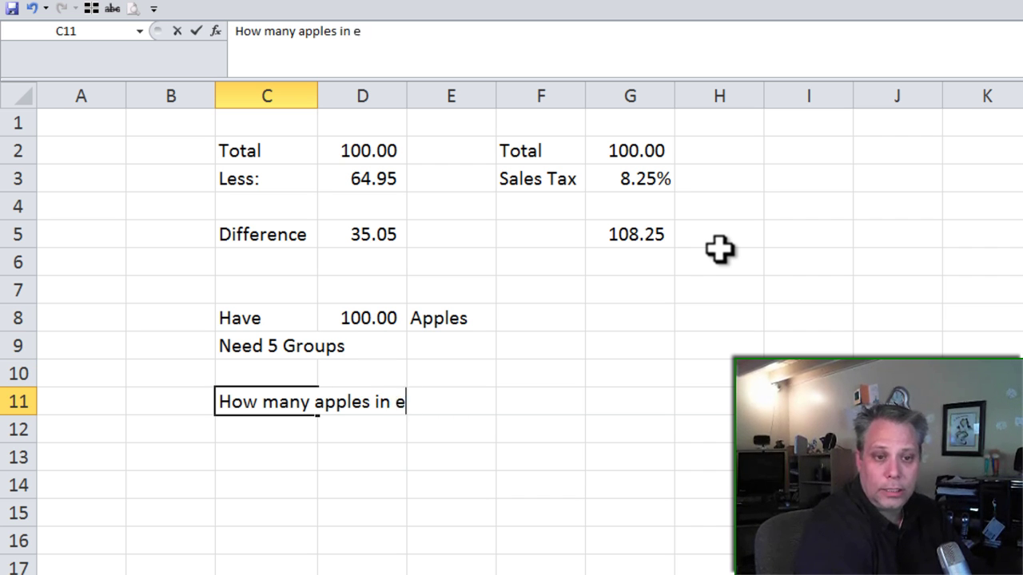
key("BackSpace")
key("BackSpace")
type("group")
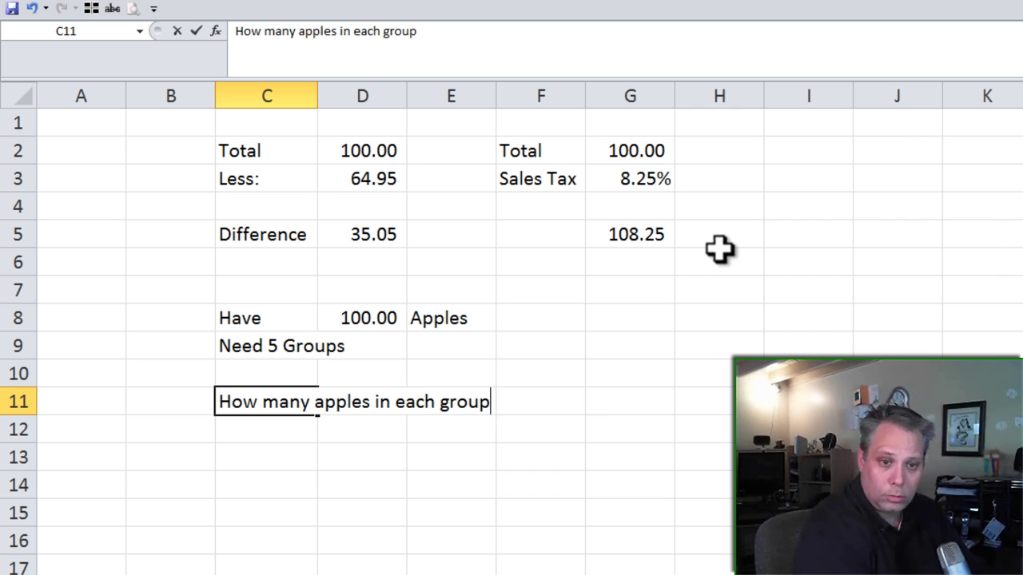
key("Return")
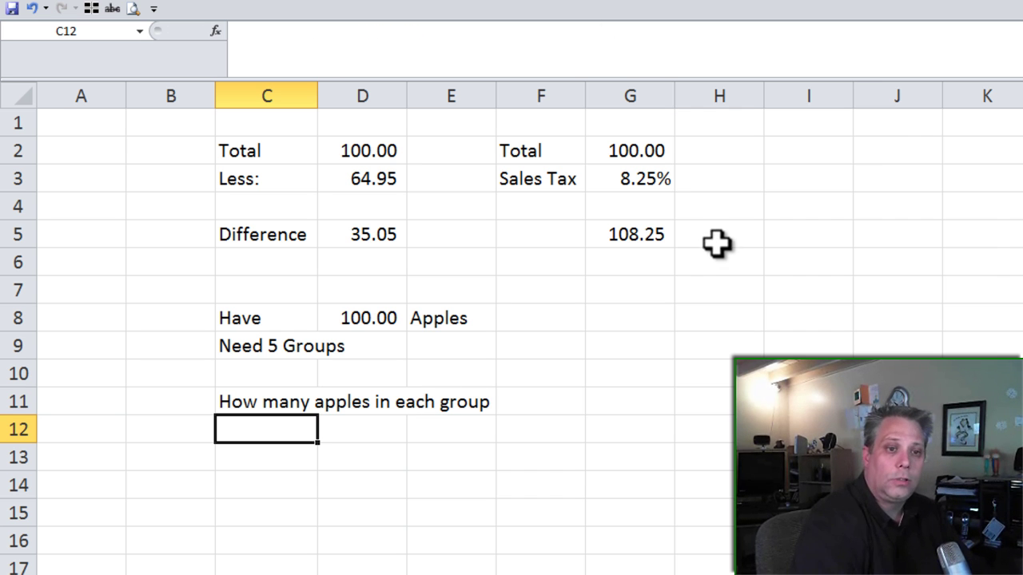
Autofit column C to its labels and enter 5 in D9 as the group count.
double_click(318, 96)
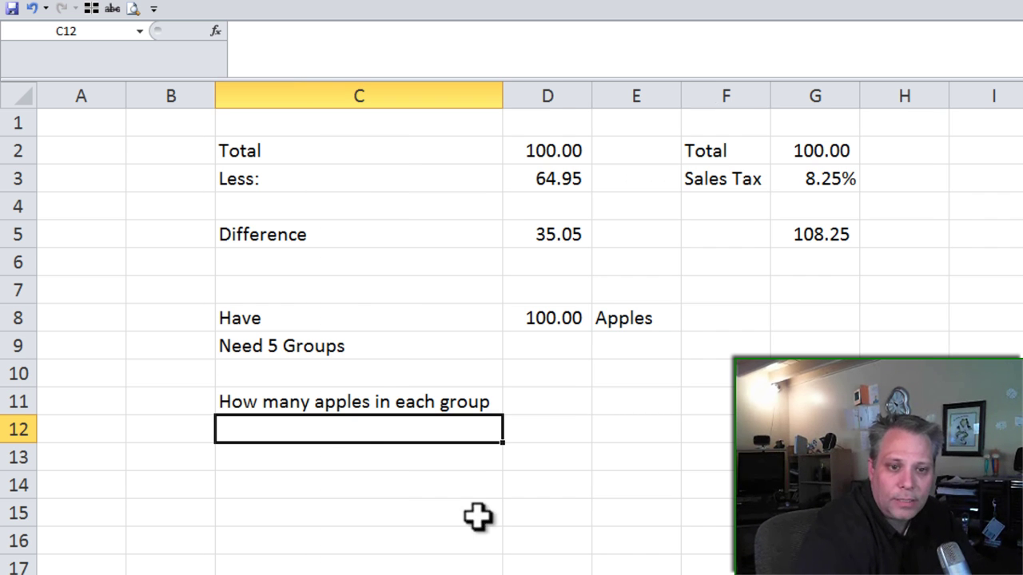
left_click(383, 401)
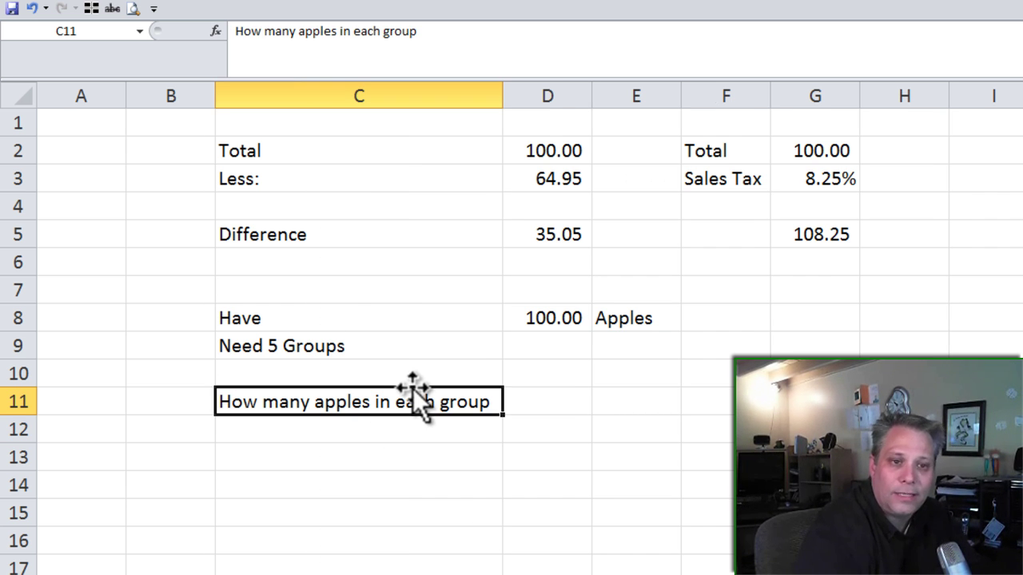
left_click_drag(499, 343, 571, 342)
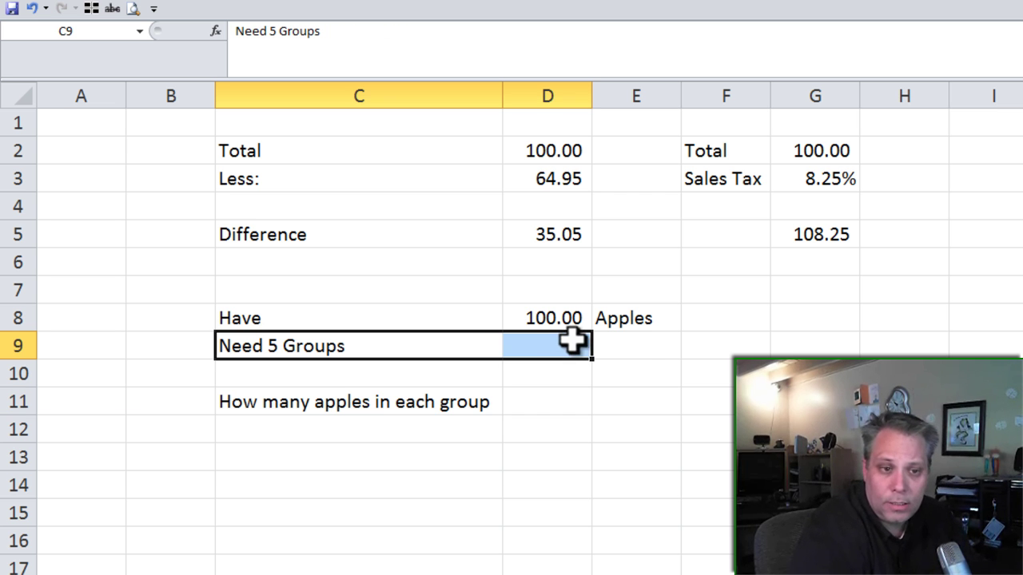
left_click(571, 343)
type("5")
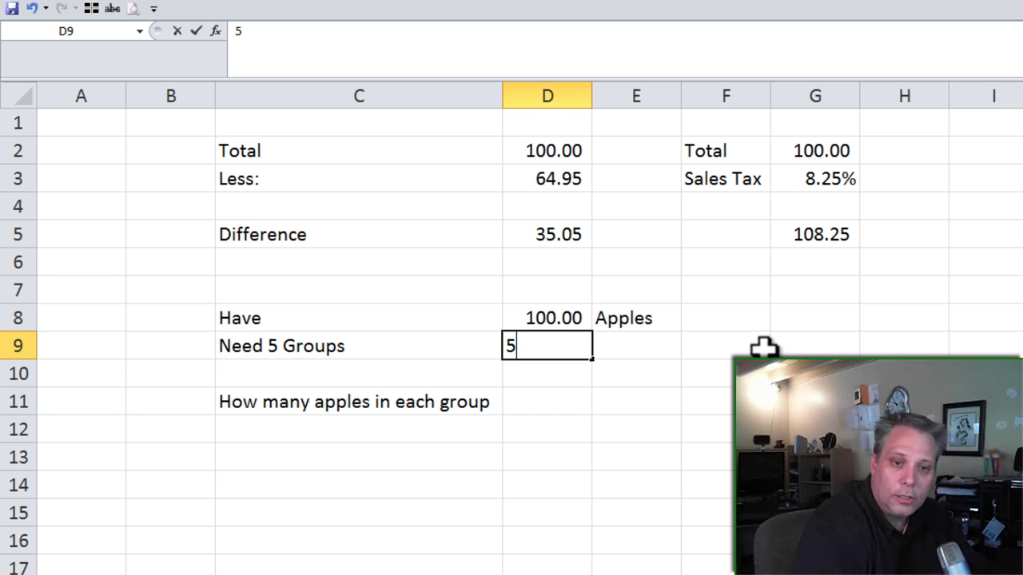
key("Return")
Enter the formula =D8/D9 in D11, giving 20.00 apples per group.
key("Down")
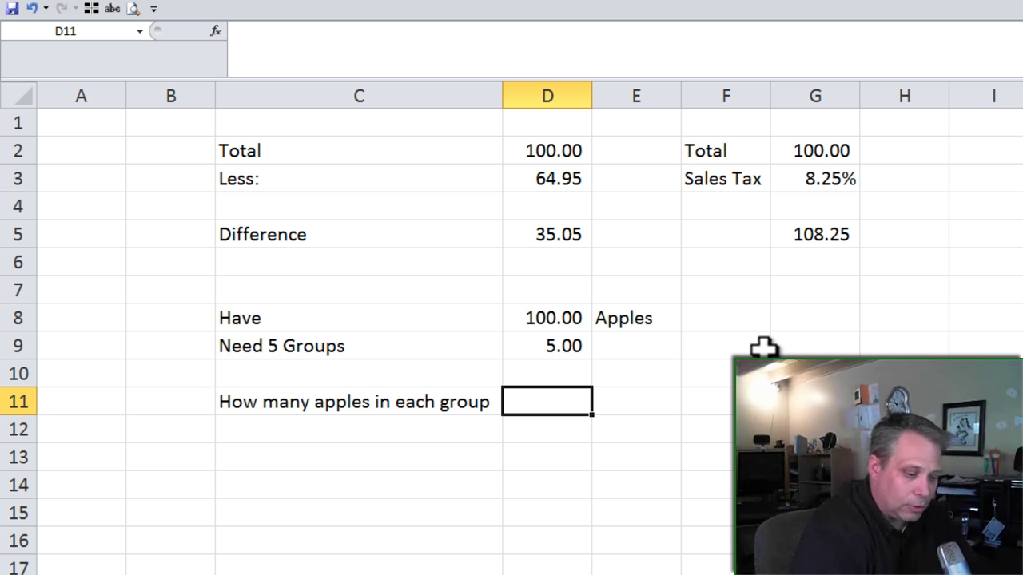
type("=")
key("Up")
key("Up")
key("Up")
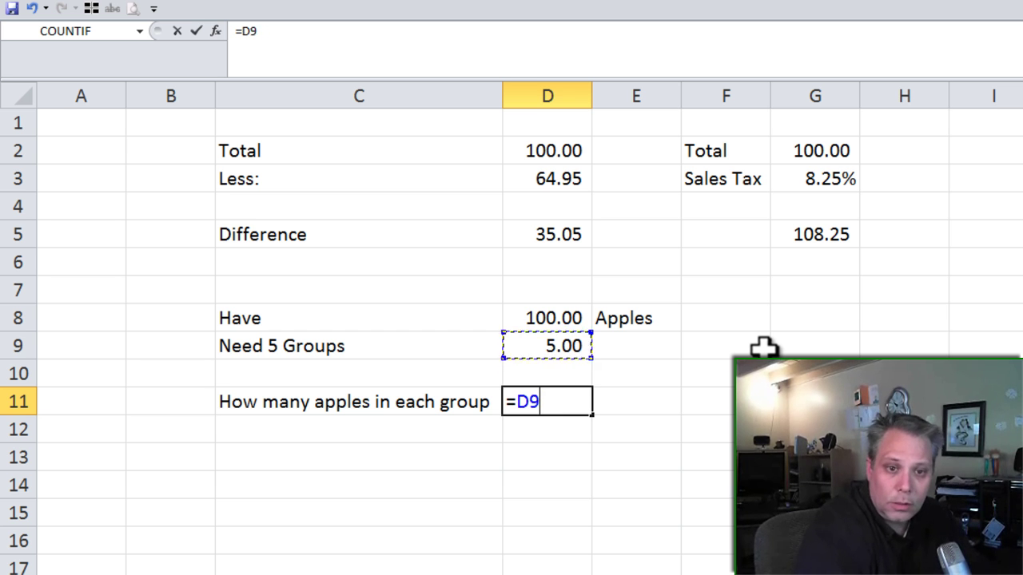
type("/")
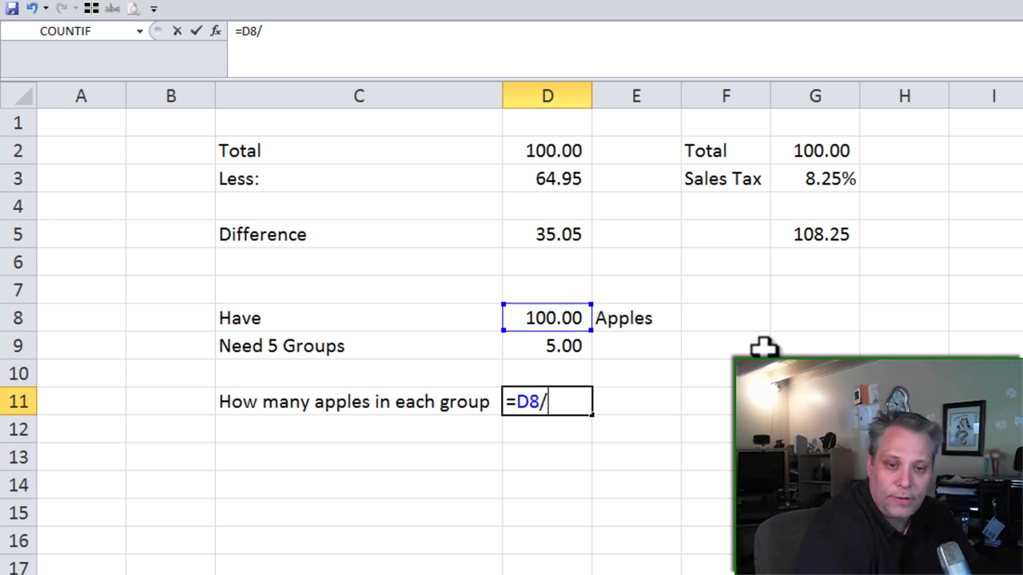
key("Down")
key("Return")
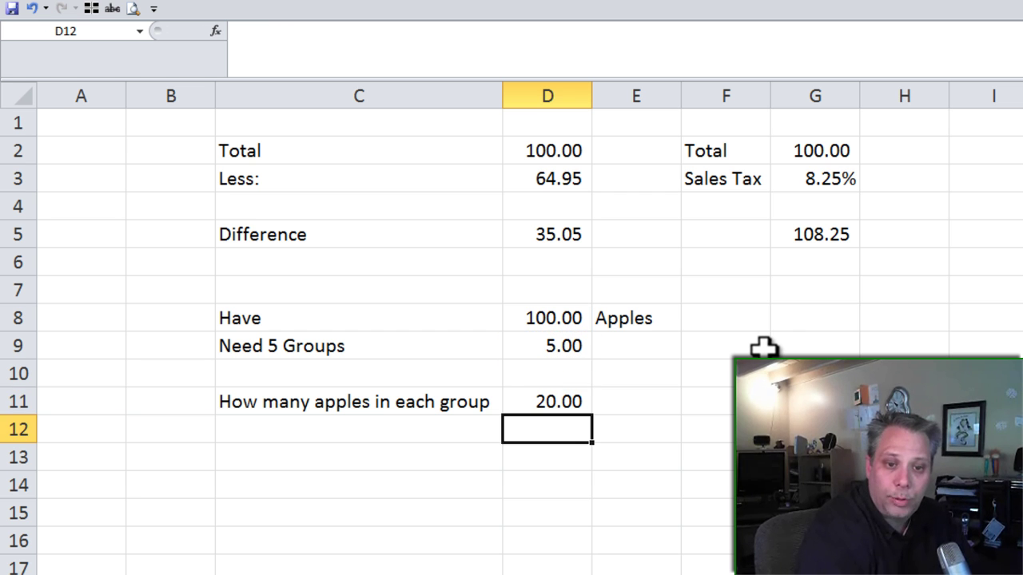
key("Up")
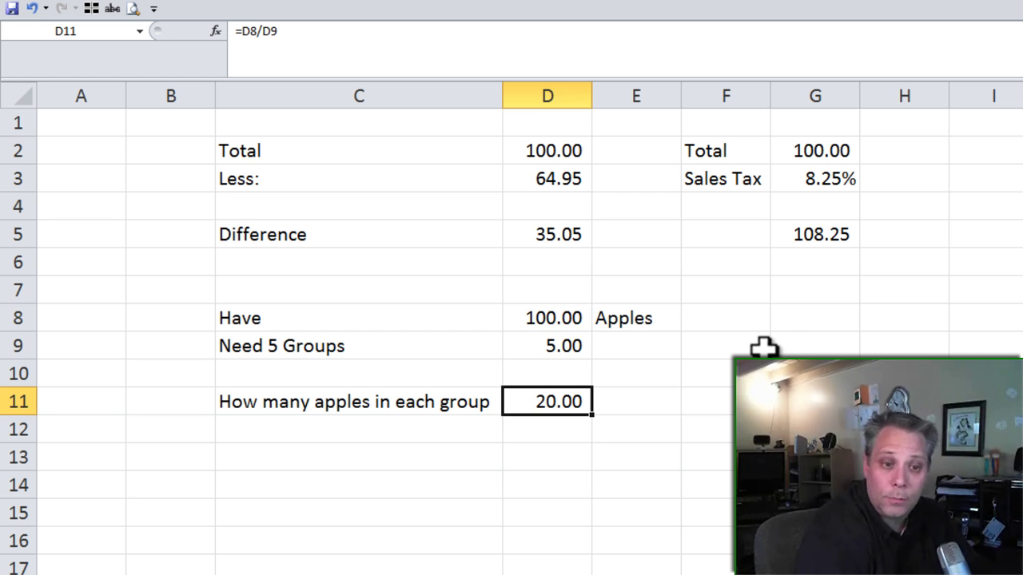
Type the label Groups in E9 beside the 5.00 group count.
key("Up")
key("Up")
key("Right")
type("Groups")
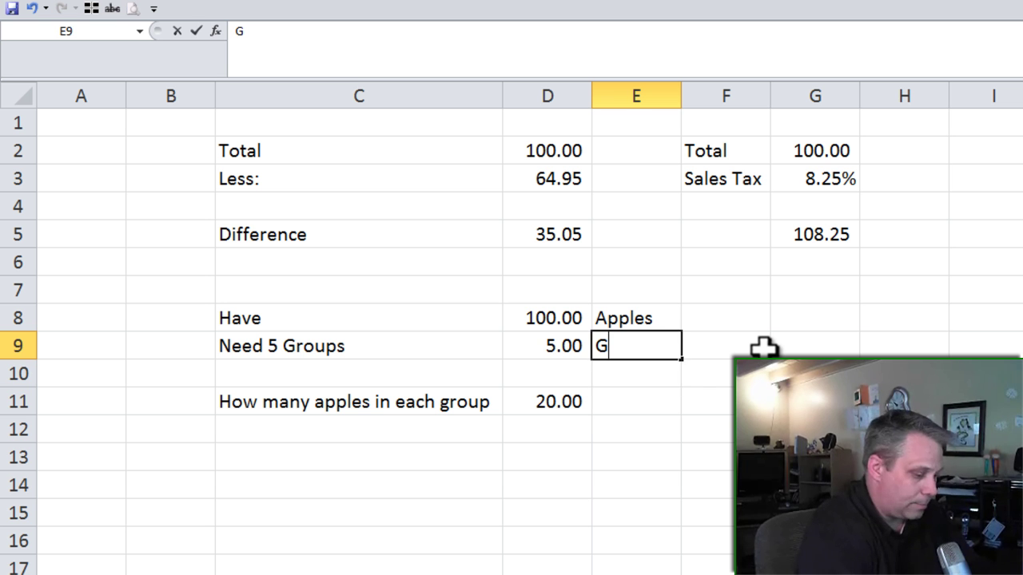
key("Down")
key("Down")
key("Left")
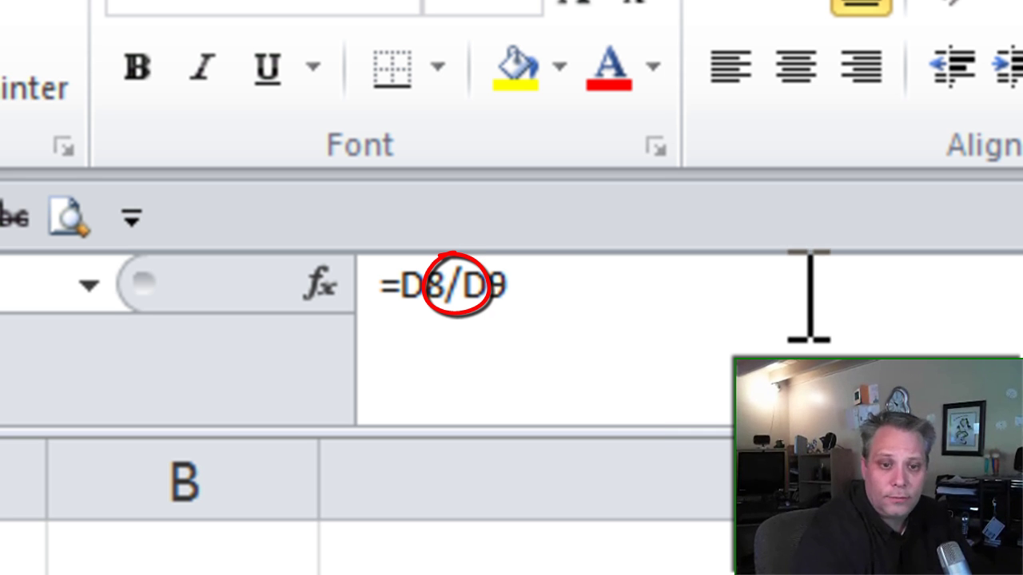
key("Down")
key("Down")
key("Down")
key("Left")
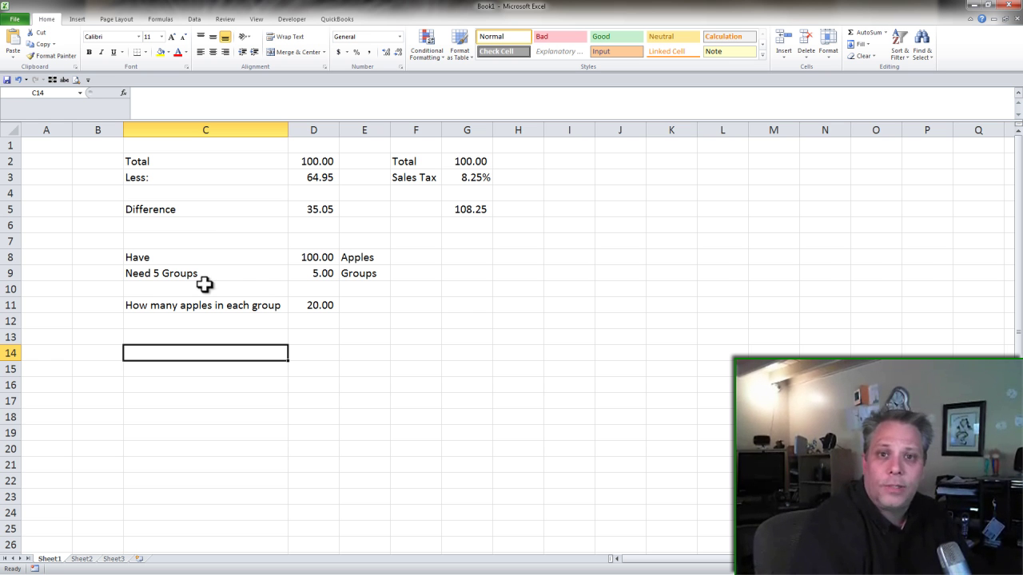
Delete the empty column A with Ctrl+-, shifting all examples one column left.
left_click(38, 129)
key("ctrl+minus")
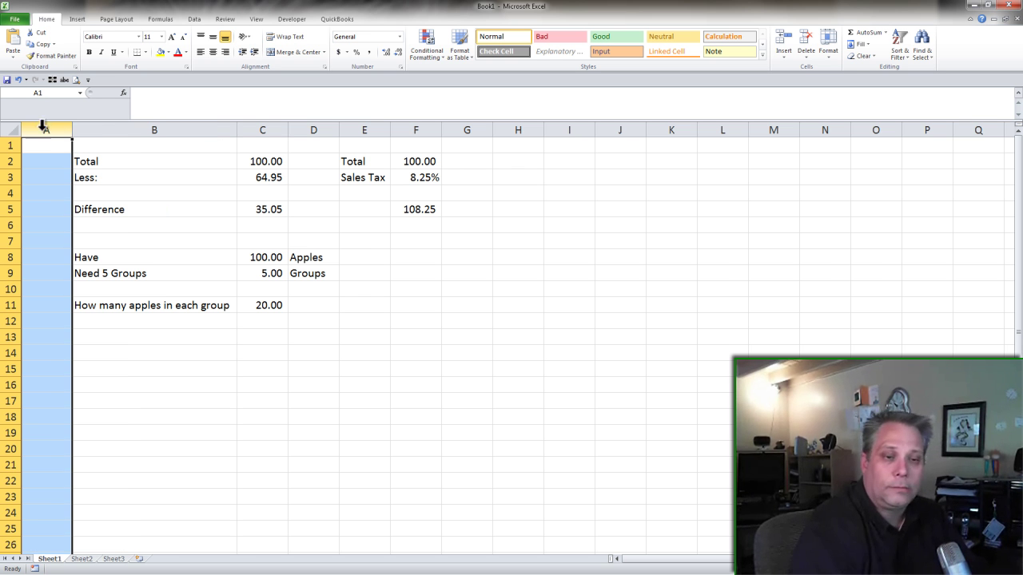
left_click(206, 335)
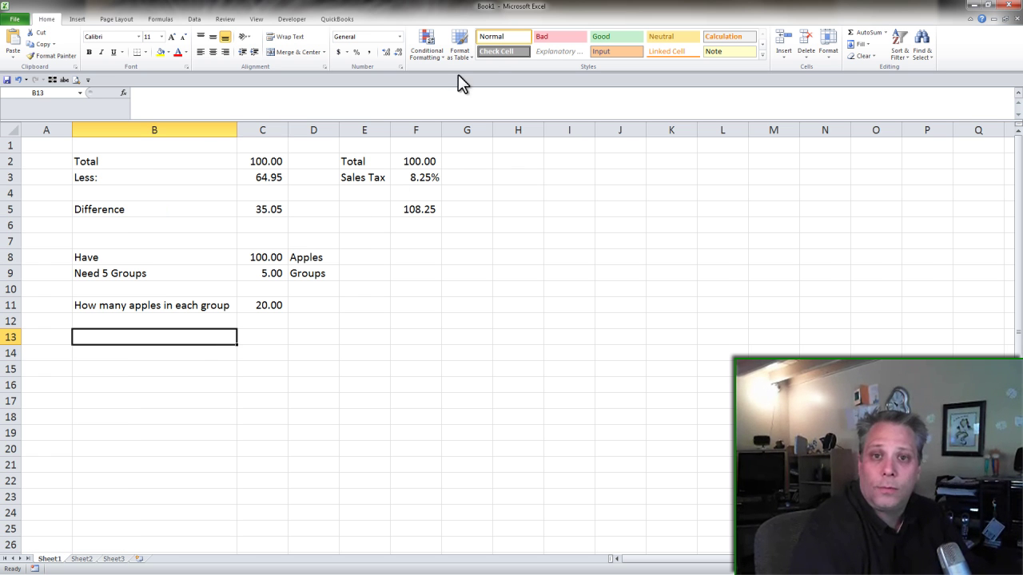